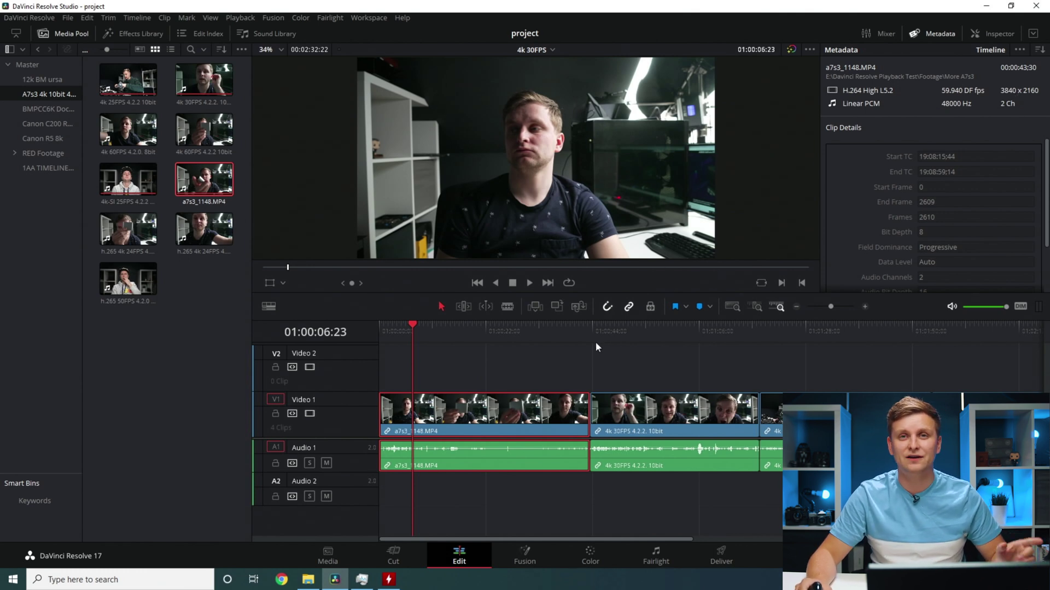
Scrub the 4k 30FPS timeline back and forth through a7s3_1148.MP4 and into the 4.2.2 10bit clip.
{"action": "left_click", "coordinate": [467, 323]}
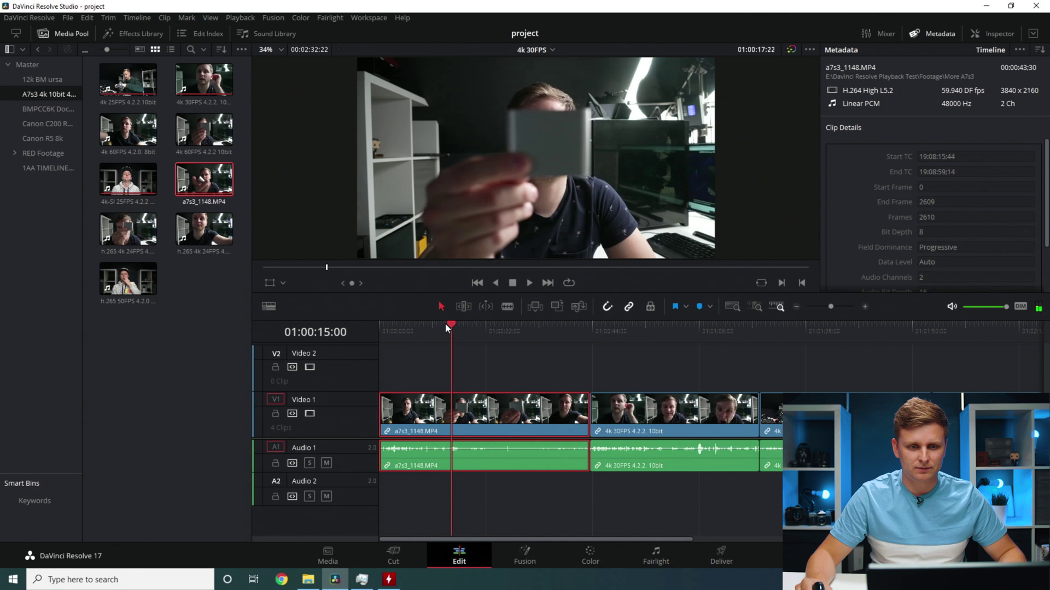
{"action": "left_click_drag", "start_coordinate": [419, 328], "coordinate": [544, 336]}
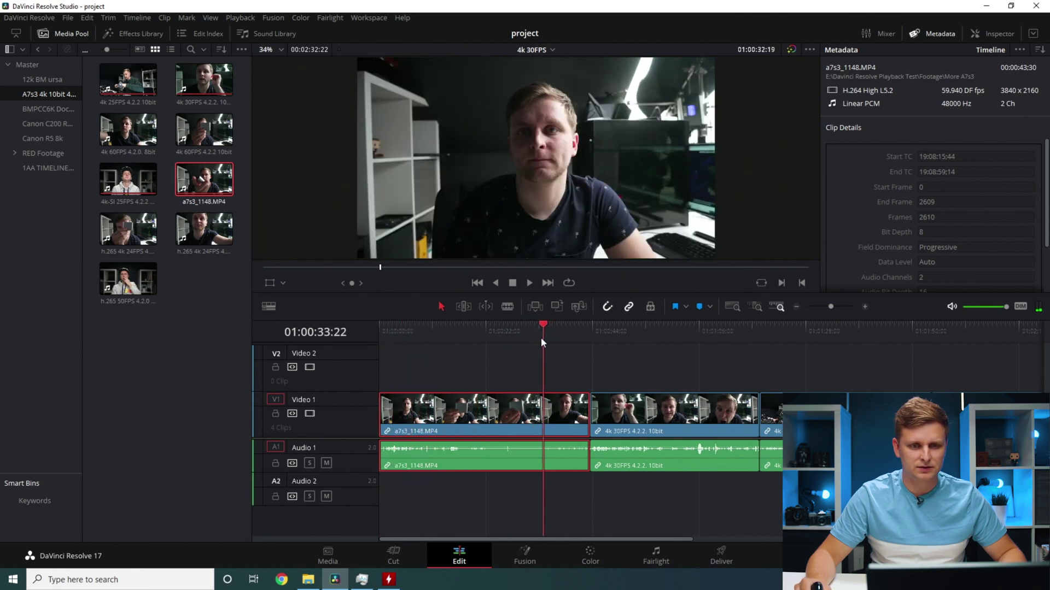
{"action": "left_click_drag", "start_coordinate": [455, 338], "coordinate": [500, 340]}
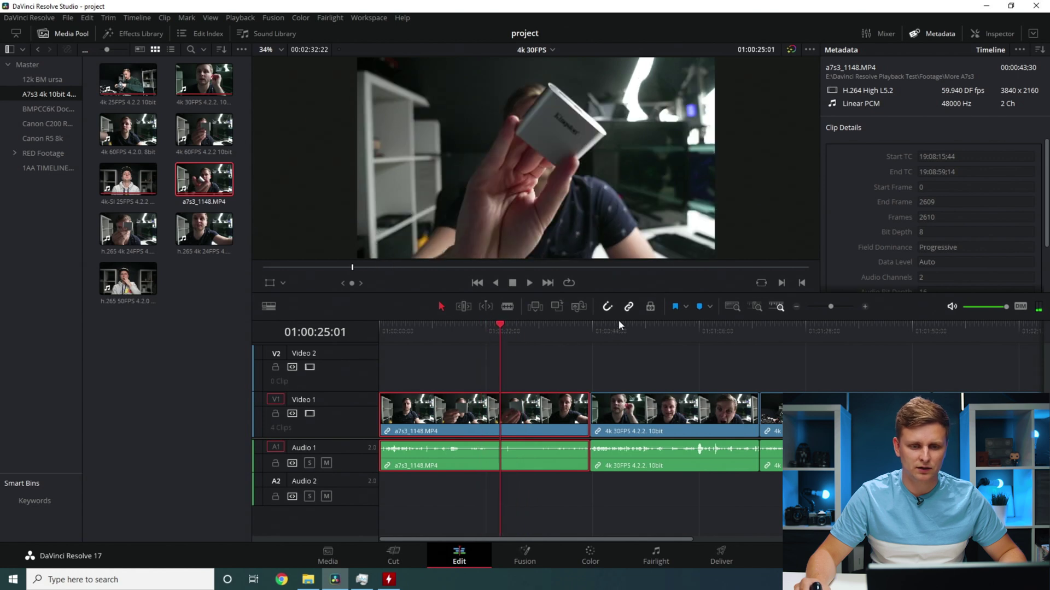
{"action": "left_click_drag", "start_coordinate": [618, 319], "coordinate": [658, 334]}
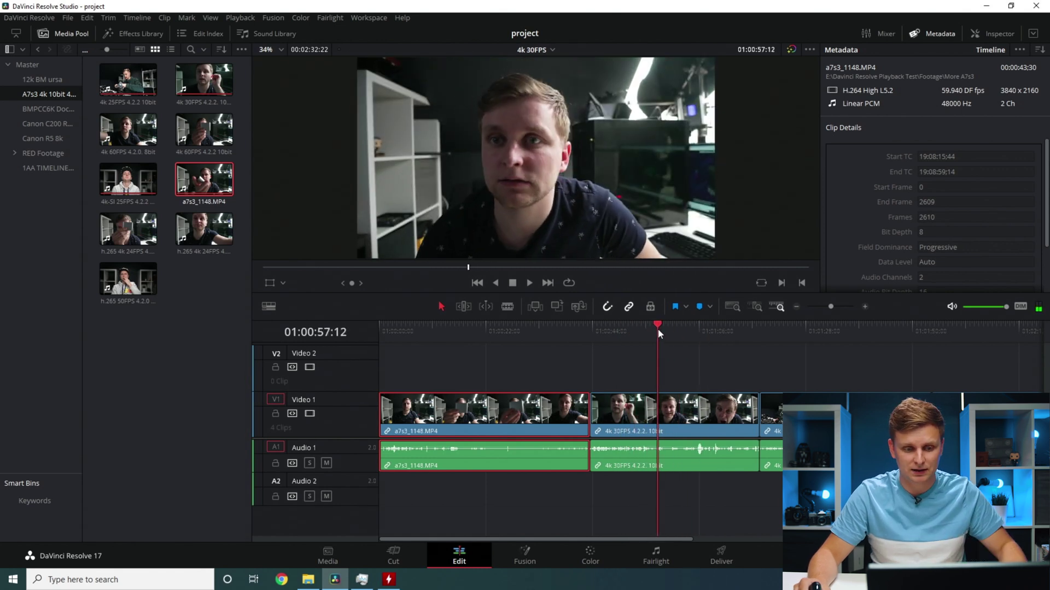
Show the RTX 3070 GPU 1 page in Task Manager and scrub the timeline to watch Video Decode load.
{"action": "key", "text": "alt+Tab"}
{"action": "key", "text": "Tab"}
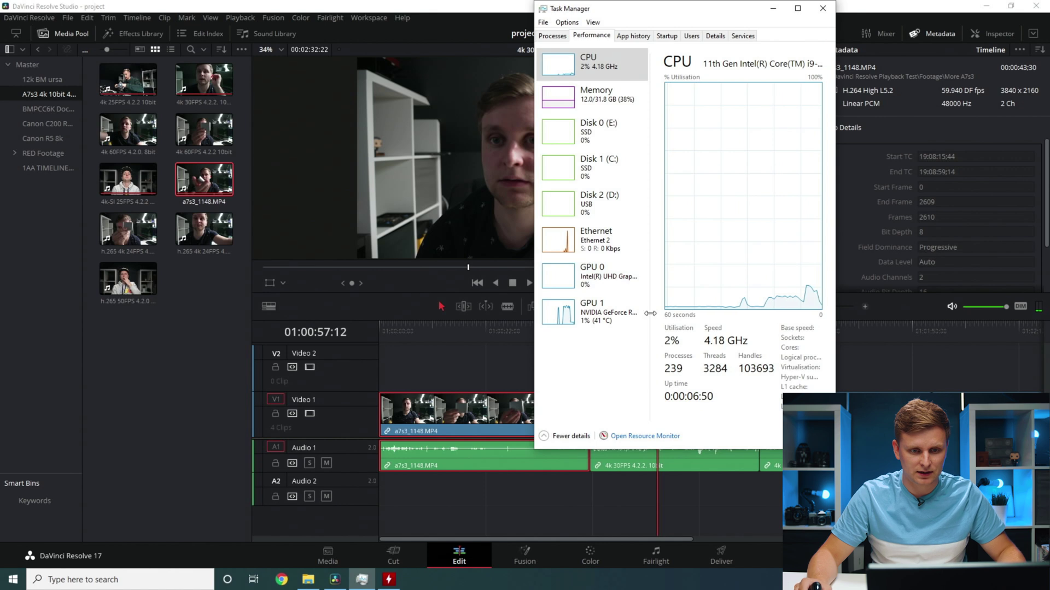
{"action": "left_click", "coordinate": [588, 325]}
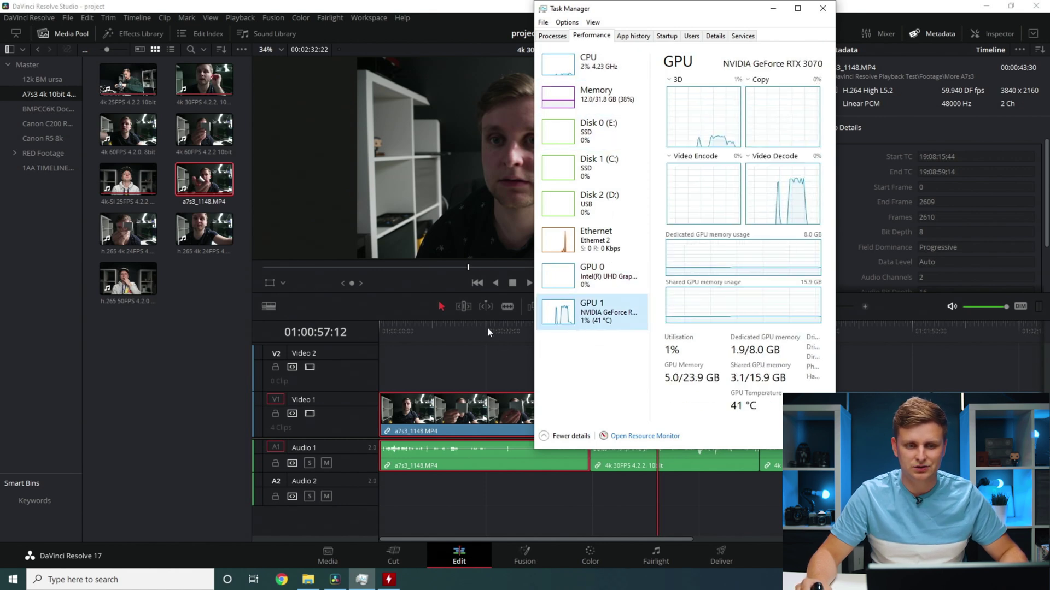
{"action": "left_click_drag", "start_coordinate": [488, 327], "coordinate": [458, 327]}
{"action": "key", "text": "alt+Tab"}
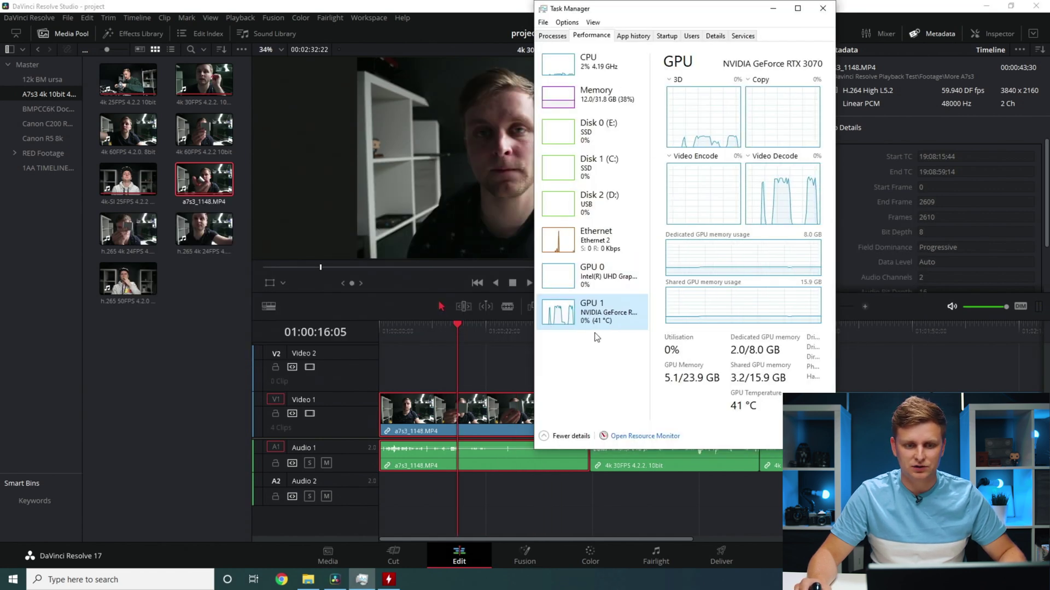
Scrub and play from 01:00:56:09 in the second clip, then play again from 01:00:31:11.
{"action": "left_click", "coordinate": [467, 357]}
{"action": "left_click", "coordinate": [645, 332]}
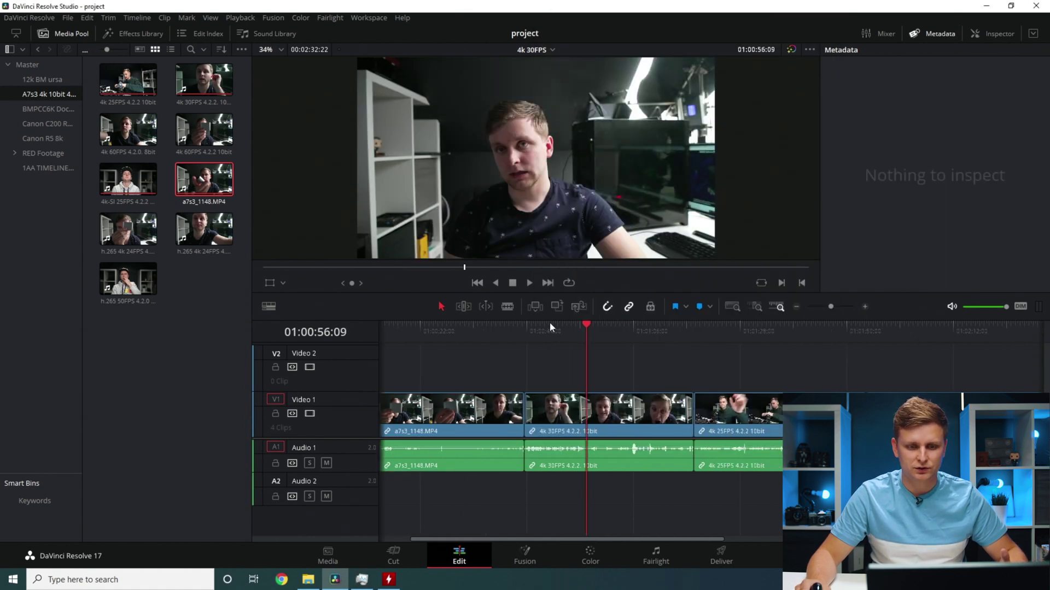
{"action": "left_click_drag", "start_coordinate": [586, 324], "coordinate": [609, 324]}
{"action": "key", "text": "space"}
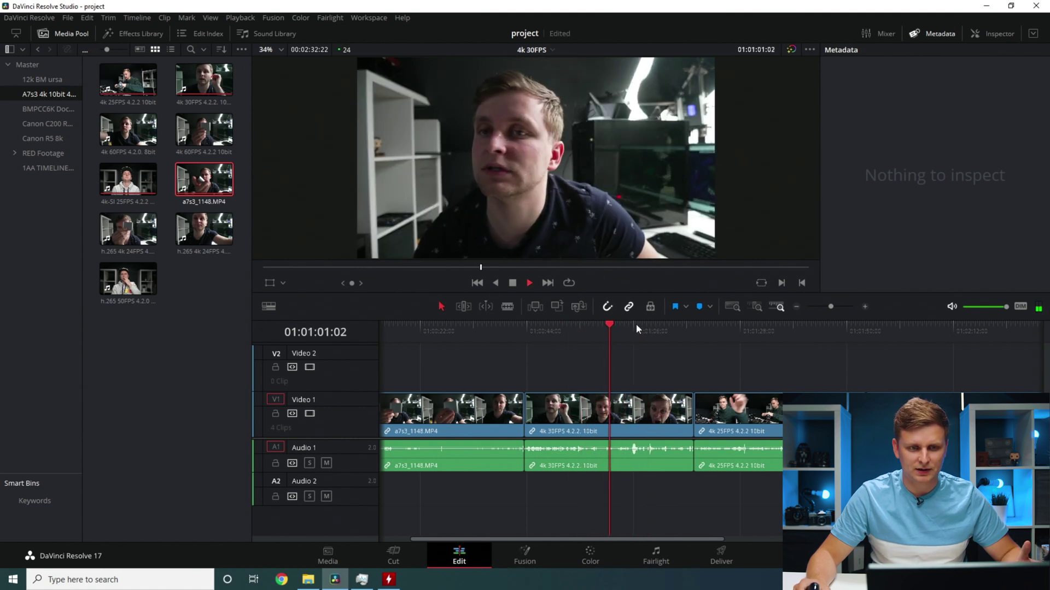
{"action": "left_click", "coordinate": [464, 323]}
{"action": "key", "text": "space"}
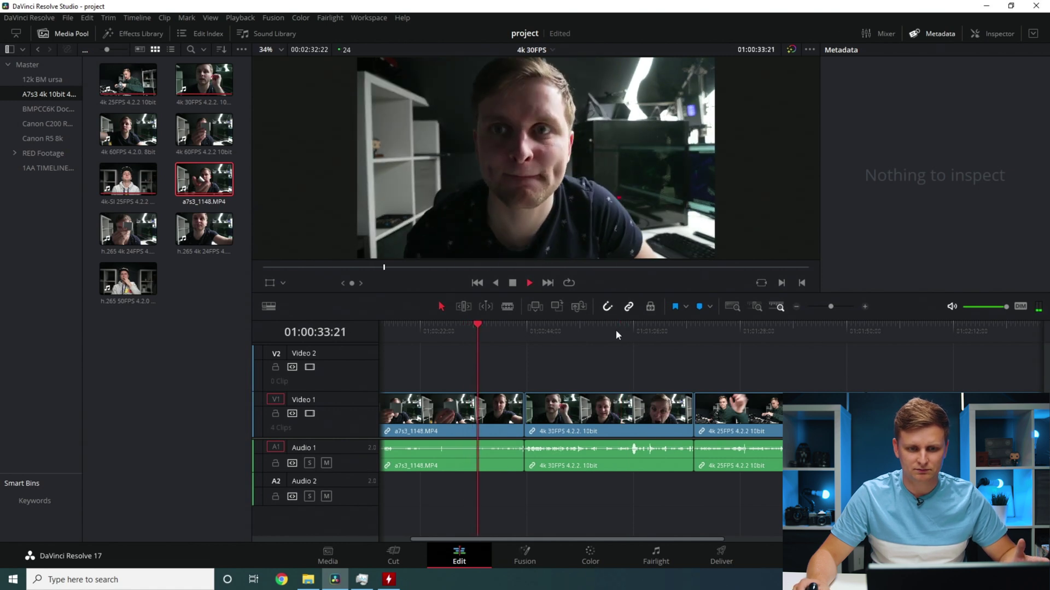
Scrub through the 4k 25FPS clip to about 01:01:34 and play the later clips.
{"action": "left_click", "coordinate": [710, 324]}
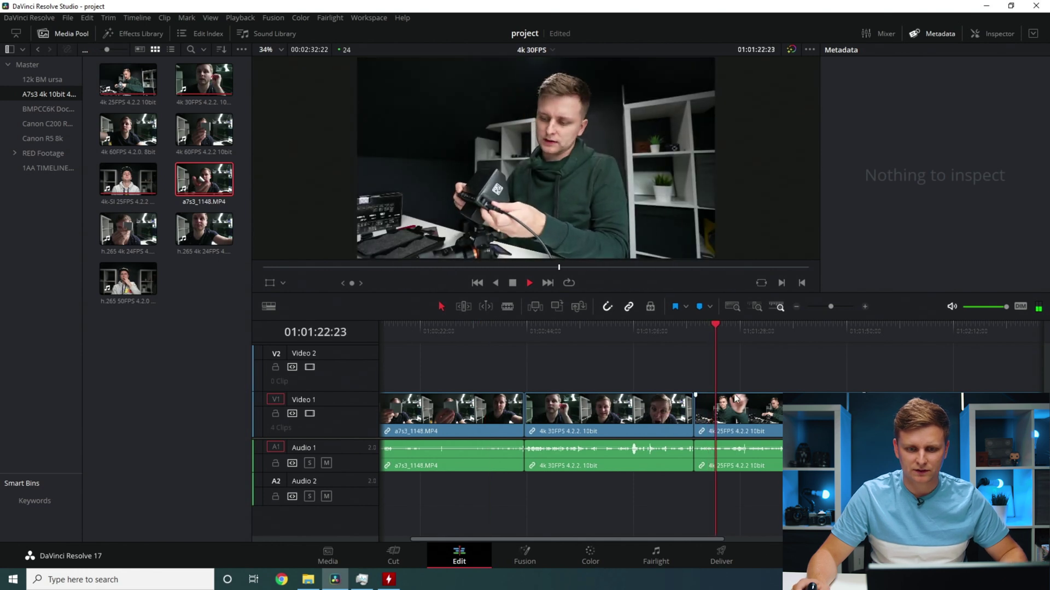
{"action": "scroll", "coordinate": [727, 385], "scroll_direction": "right", "scroll_amount": 4}
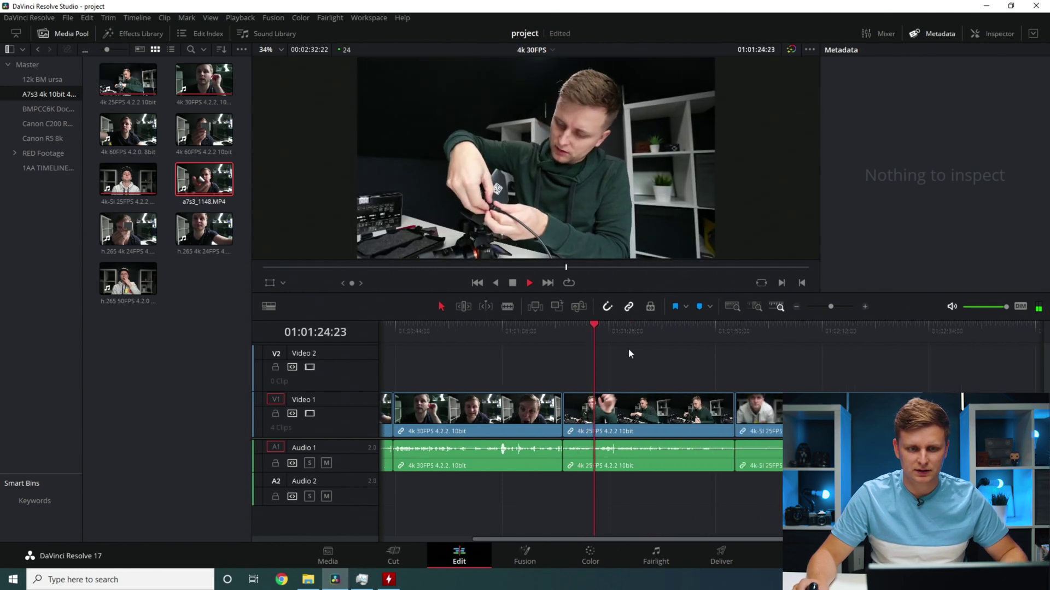
{"action": "left_click_drag", "start_coordinate": [657, 328], "coordinate": [629, 332]}
{"action": "left_click_drag", "start_coordinate": [451, 331], "coordinate": [527, 339]}
{"action": "left_click_drag", "start_coordinate": [628, 332], "coordinate": [780, 358]}
{"action": "key", "text": "space"}
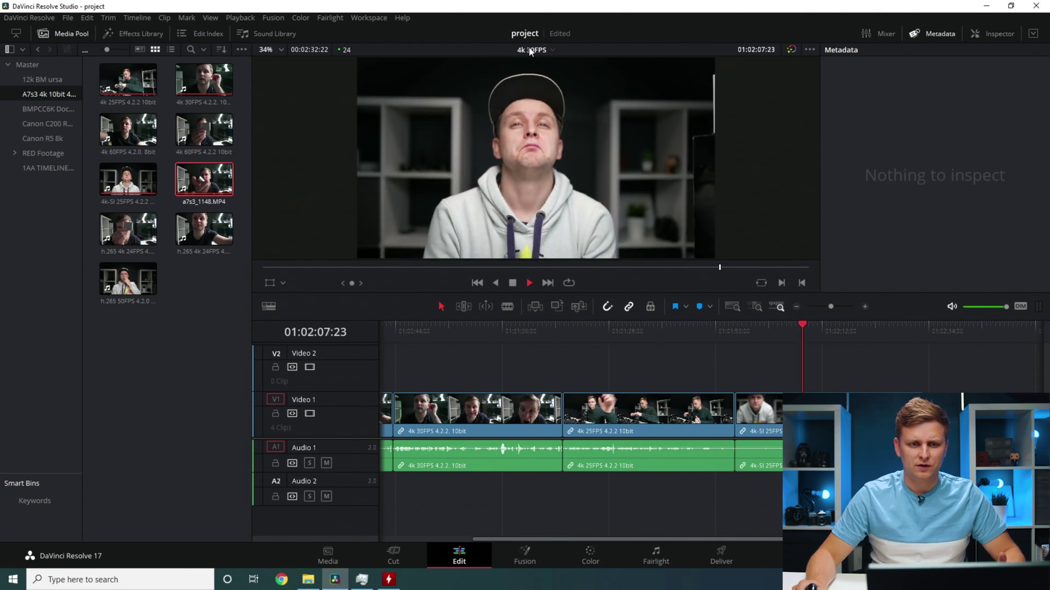
Stop playback, play the 4k 60FPS timeline from 01:00:09:04 and scrub forward through its clips.
{"action": "key", "text": "space"}
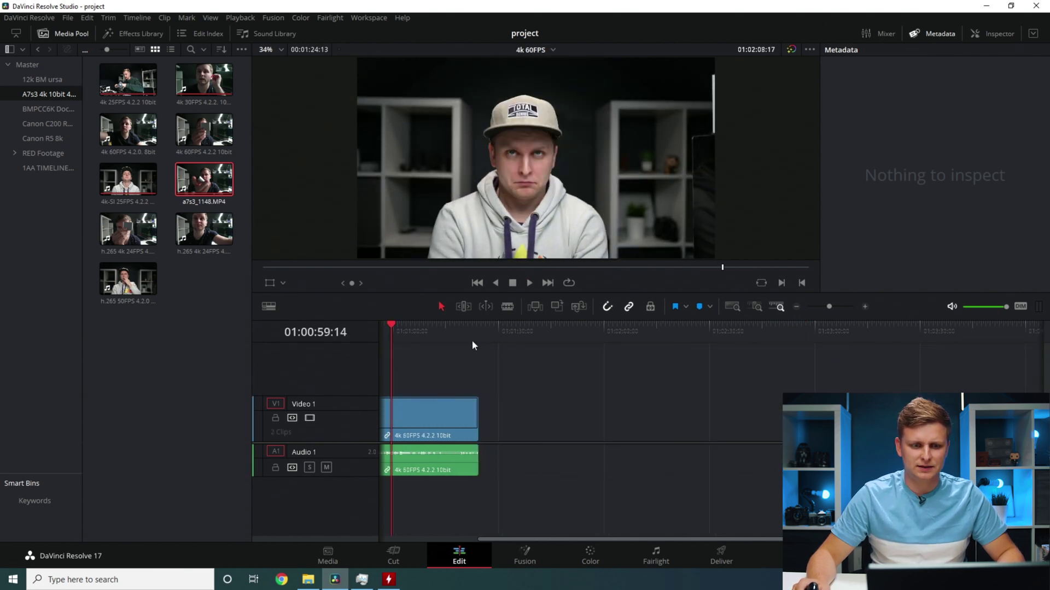
{"action": "left_click", "coordinate": [466, 431]}
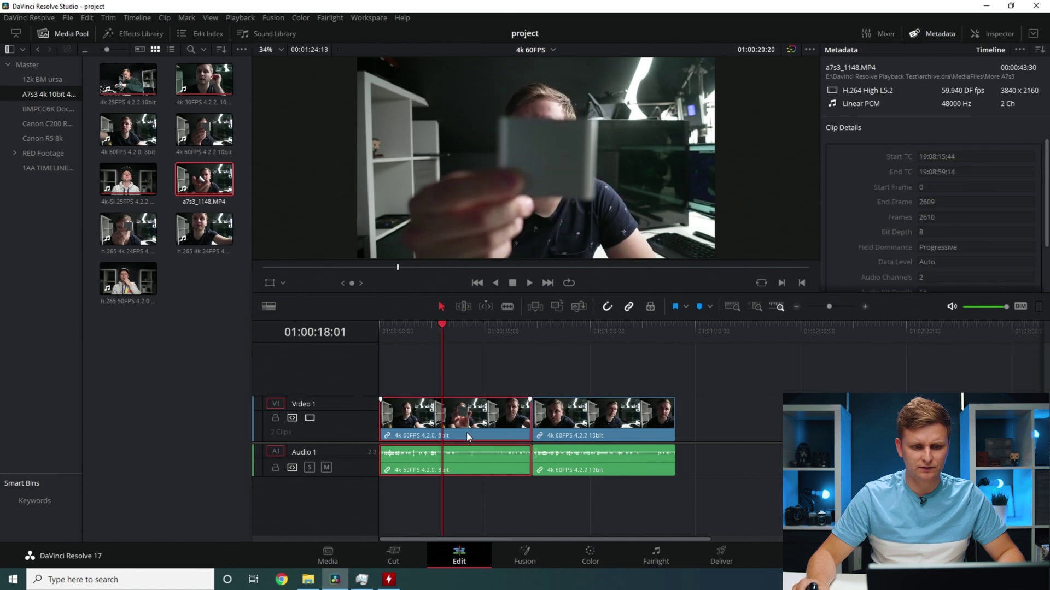
{"action": "left_click", "coordinate": [411, 329]}
{"action": "key", "text": "space"}
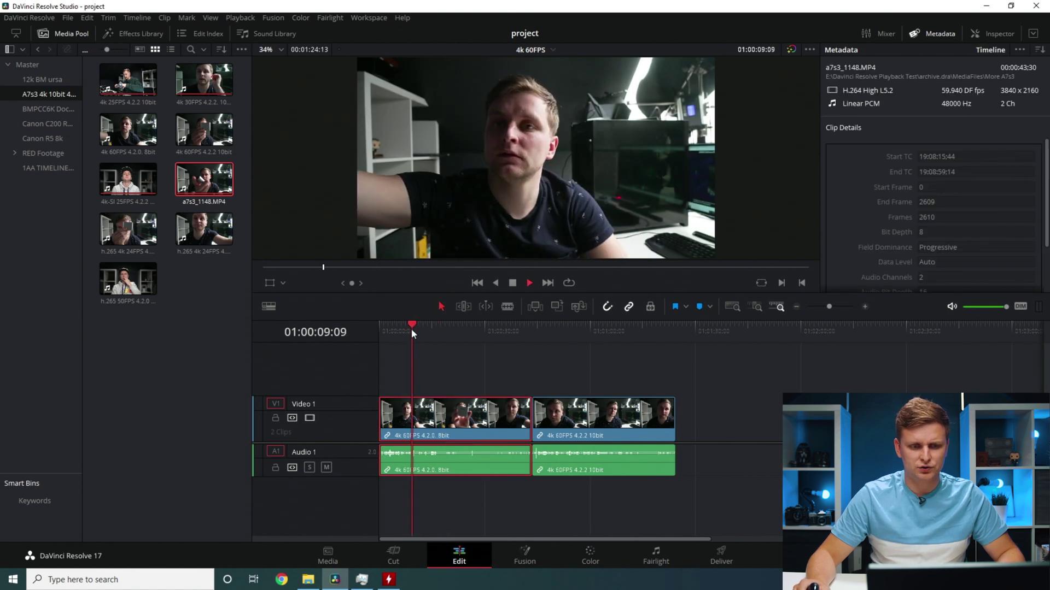
{"action": "left_click_drag", "start_coordinate": [415, 322], "coordinate": [620, 358]}
Play the 4k 60FPS timeline from 01:00:26:22, read GPU 1 at 38%, then scrub to 01:00:56:14.
{"action": "key", "text": "space"}
{"action": "key", "text": "ctrl+shift+Escape"}
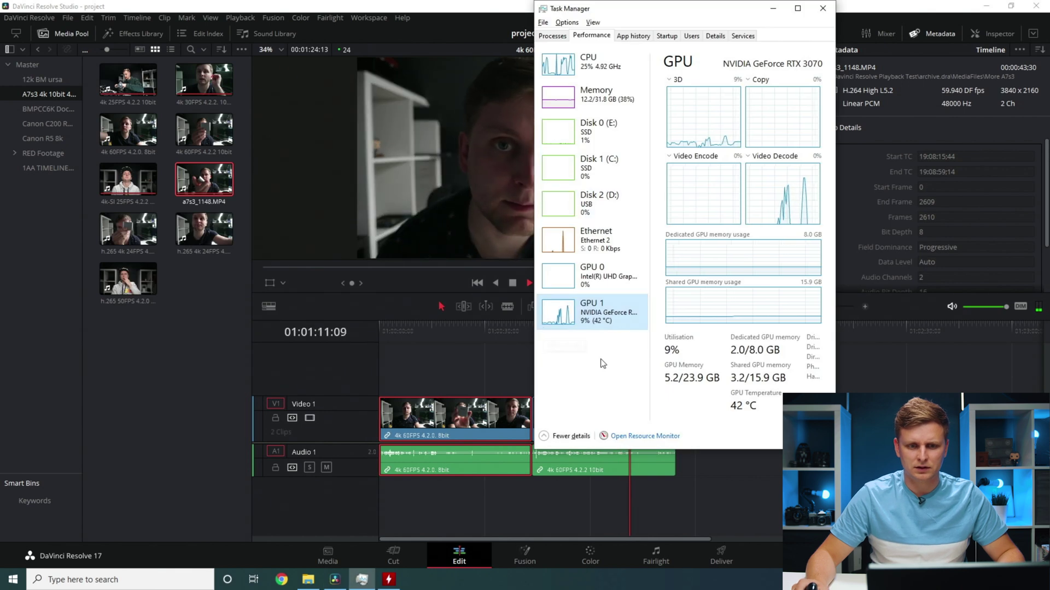
{"action": "left_click", "coordinate": [475, 326]}
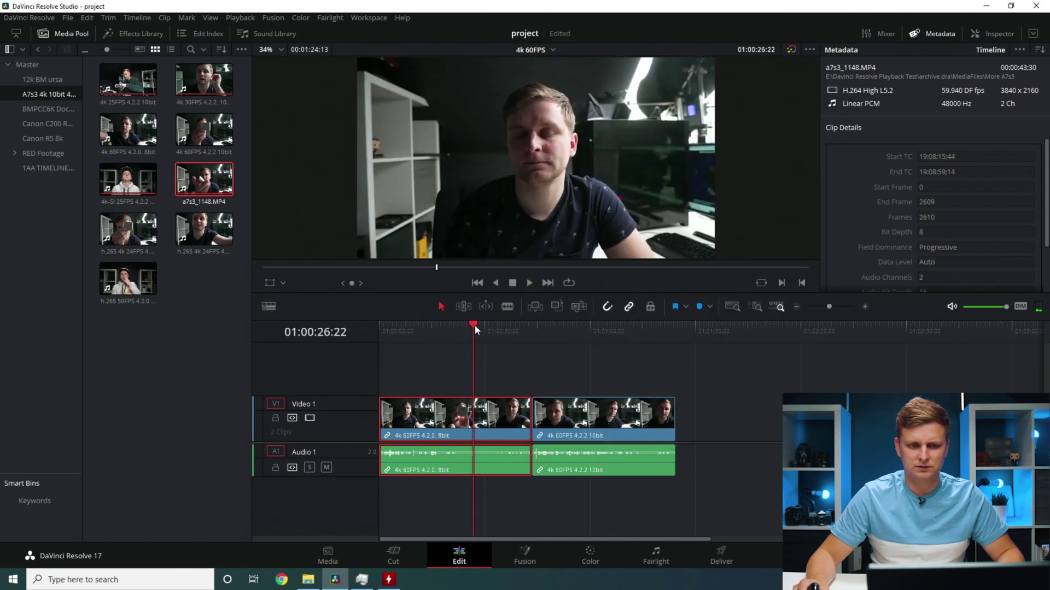
{"action": "key", "text": "space"}
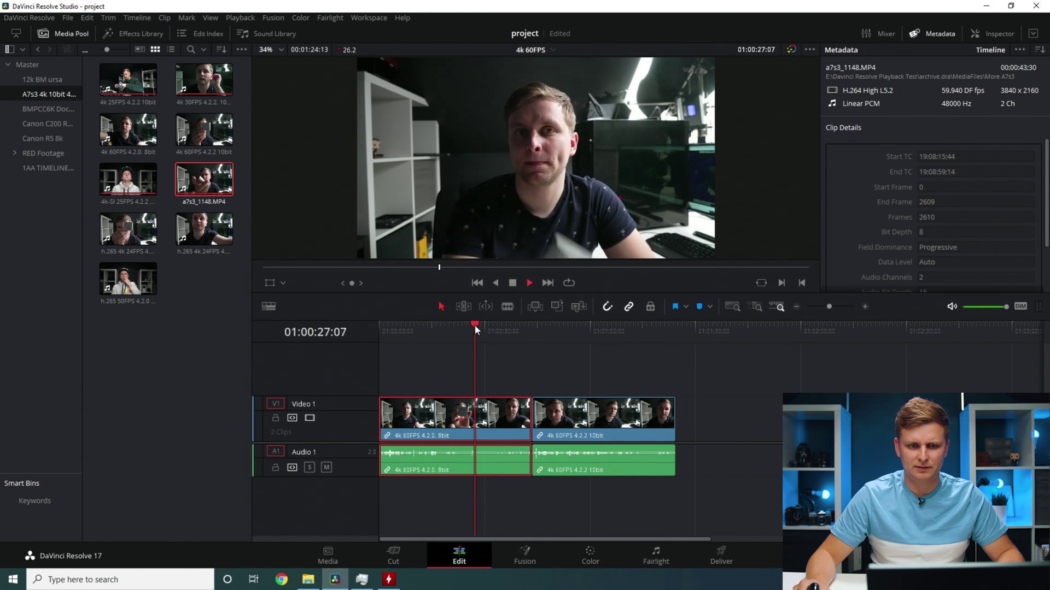
{"action": "key", "text": "alt+Tab"}
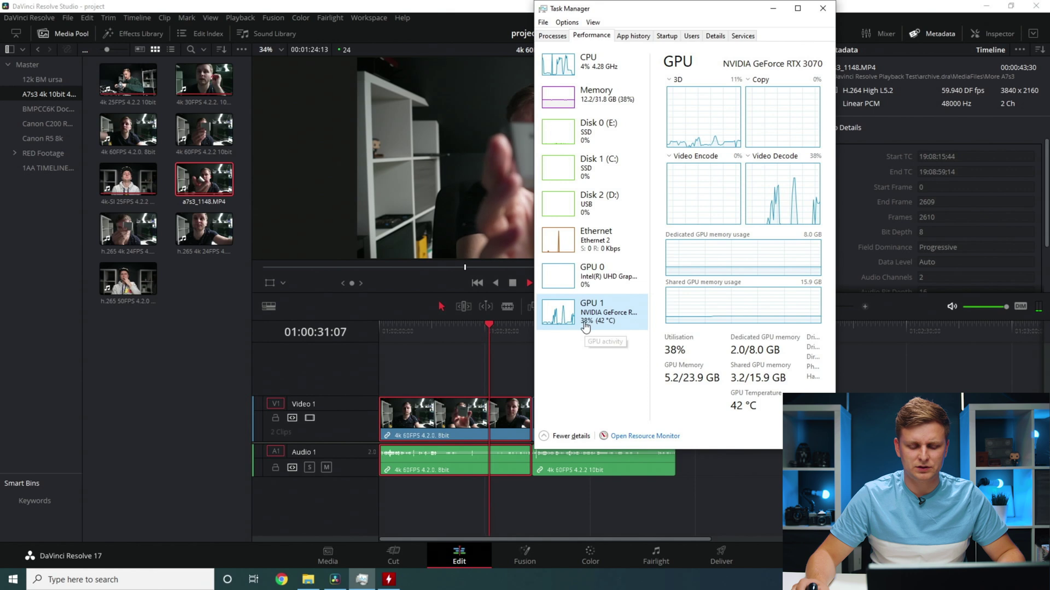
{"action": "left_click", "coordinate": [474, 357]}
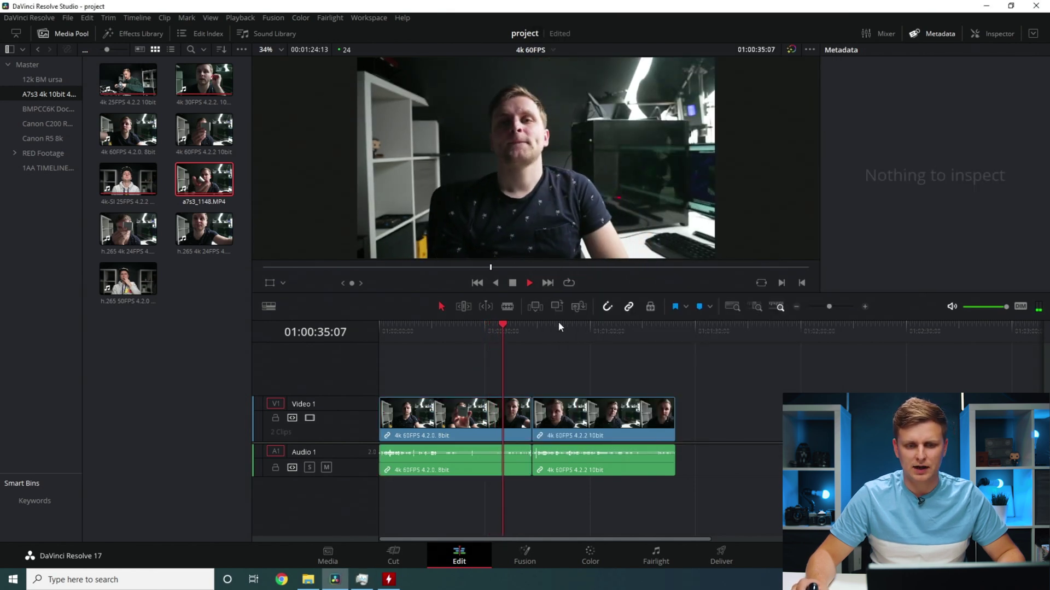
{"action": "left_click_drag", "start_coordinate": [568, 327], "coordinate": [575, 348]}
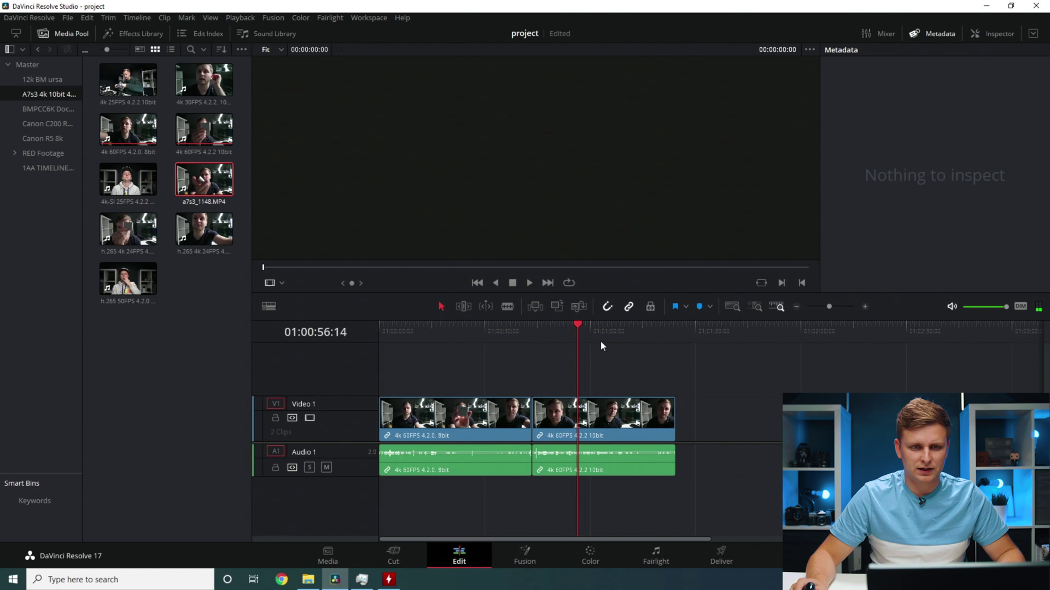
Switch from the 4k 60FPS timeline to the 4k Canon C200 RAW timeline.
{"action": "left_click", "coordinate": [601, 342]}
{"action": "left_click", "coordinate": [544, 51]}
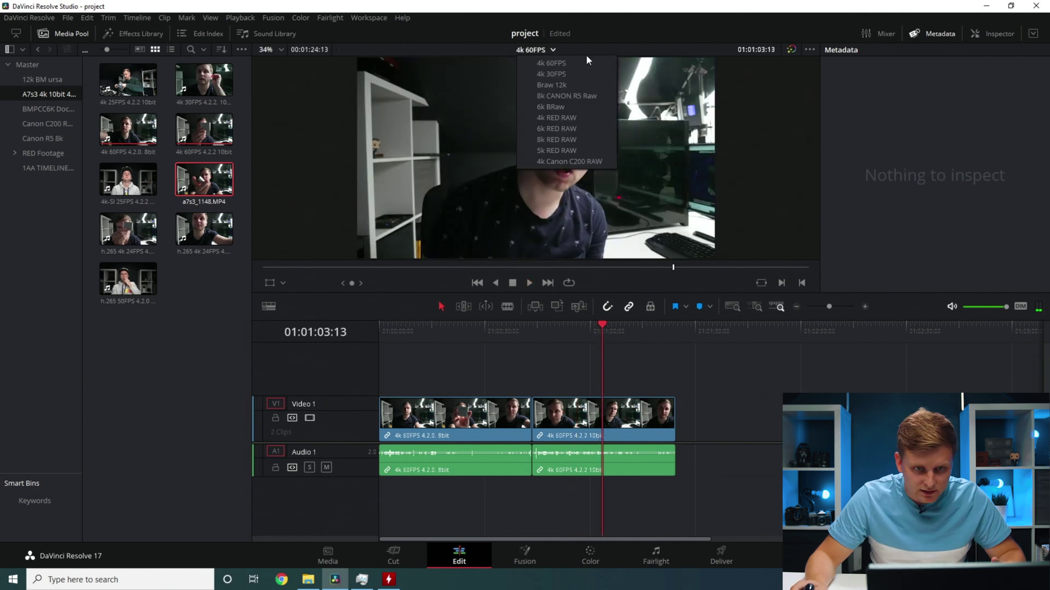
{"action": "left_click", "coordinate": [570, 162]}
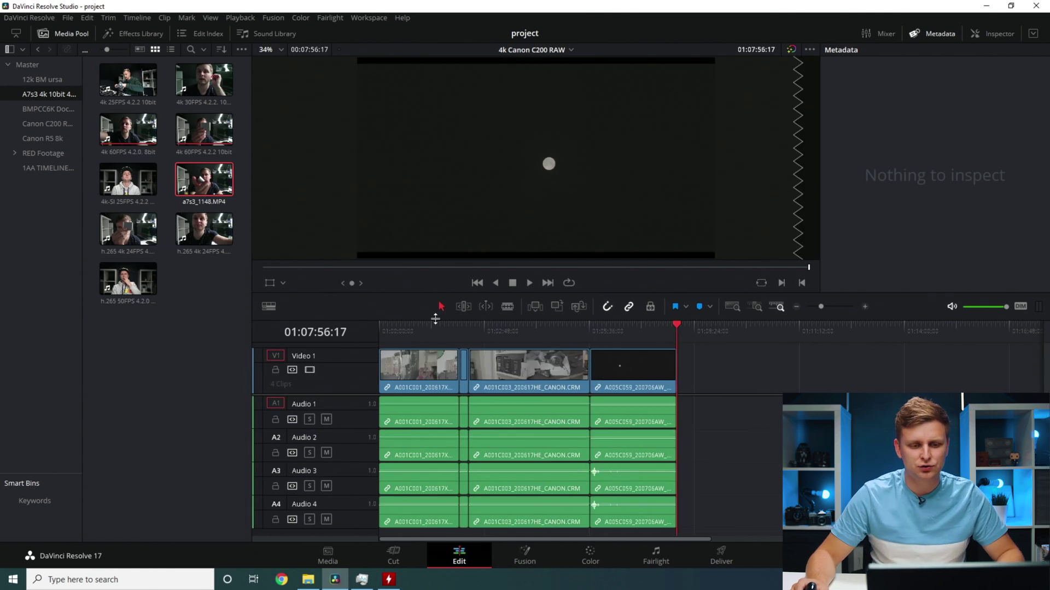
Scrub into the Canon C200 RAW clips and play them with Task Manager's GPU view on top.
{"action": "left_click_drag", "start_coordinate": [429, 323], "coordinate": [457, 365]}
{"action": "key", "text": "space"}
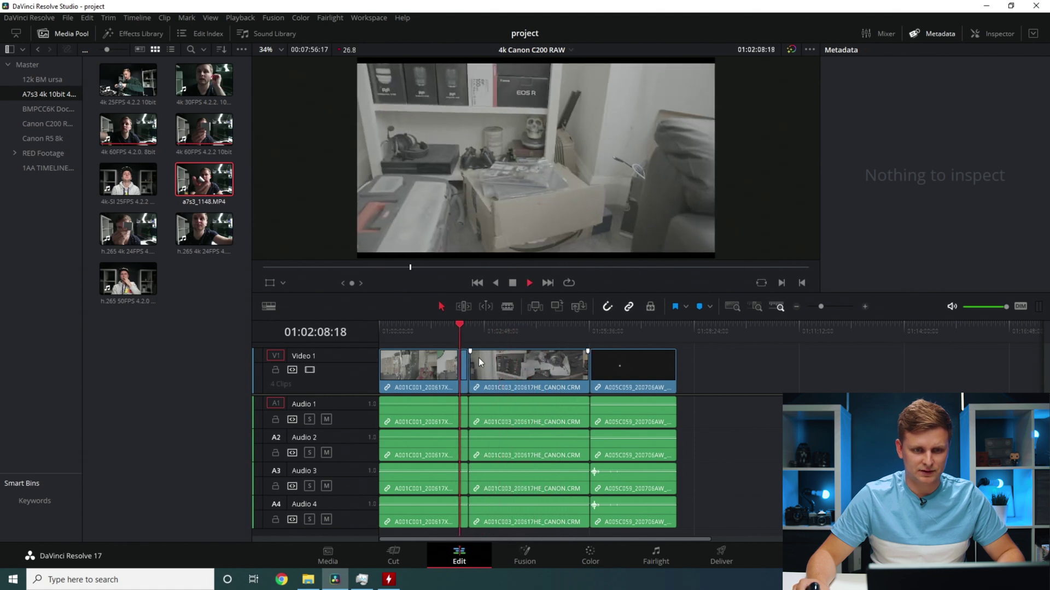
{"action": "left_click", "coordinate": [371, 585]}
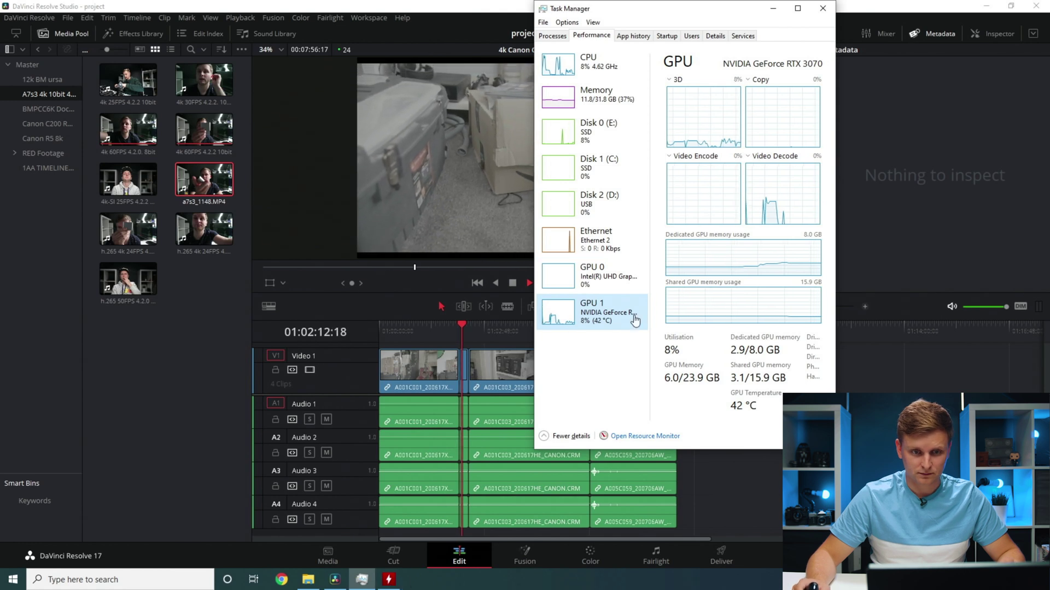
Check the CPU and GPU 1 graphs, then resume Canon C200 RAW playback from 01:02:45:05.
{"action": "left_click", "coordinate": [629, 75]}
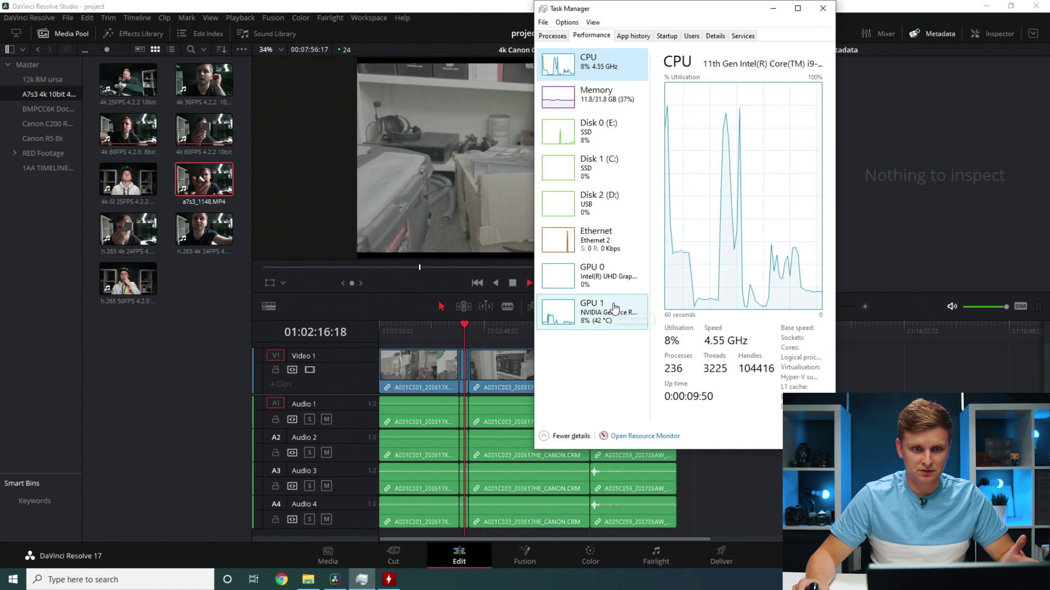
{"action": "left_click", "coordinate": [615, 308]}
{"action": "left_click", "coordinate": [482, 325]}
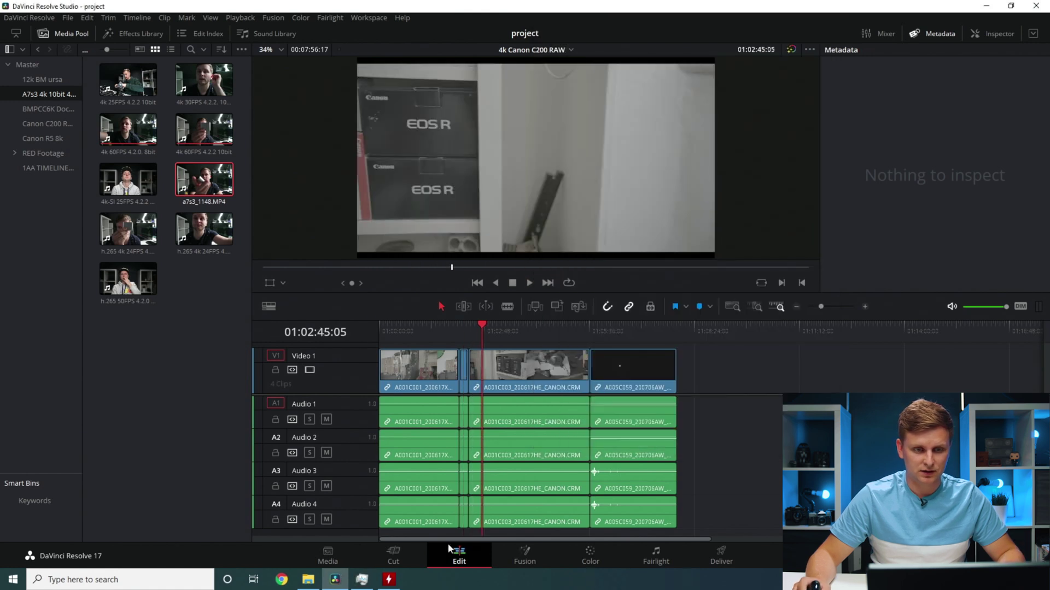
{"action": "key", "text": "space"}
Glance at HWMonitor, stop at the next edit 01:05:38:04, and open the timeline list.
{"action": "left_click", "coordinate": [388, 580]}
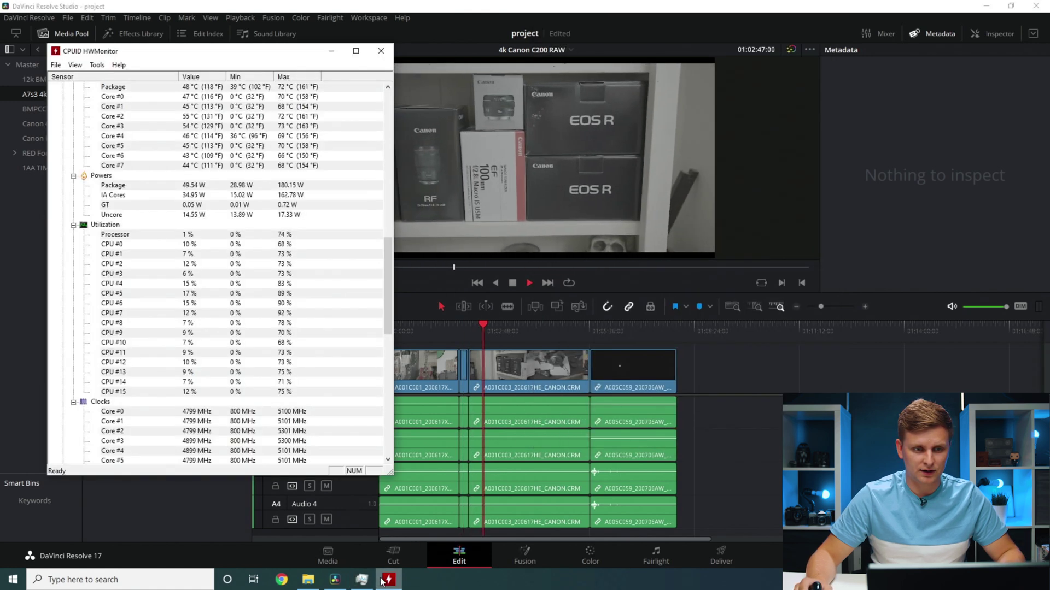
{"action": "left_click", "coordinate": [382, 581]}
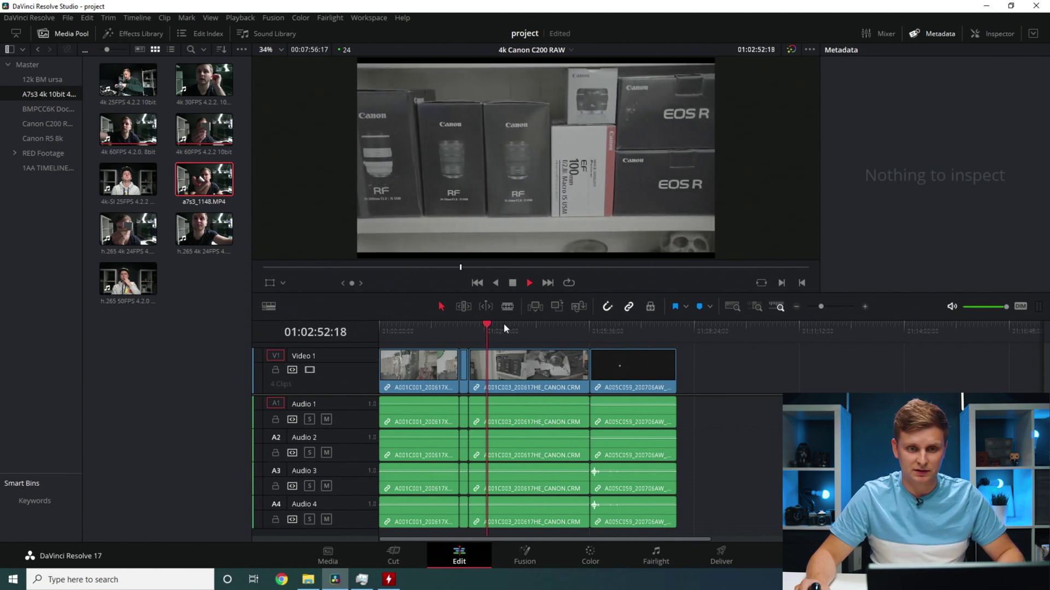
{"action": "key", "text": "Down"}
{"action": "left_click", "coordinate": [546, 50]}
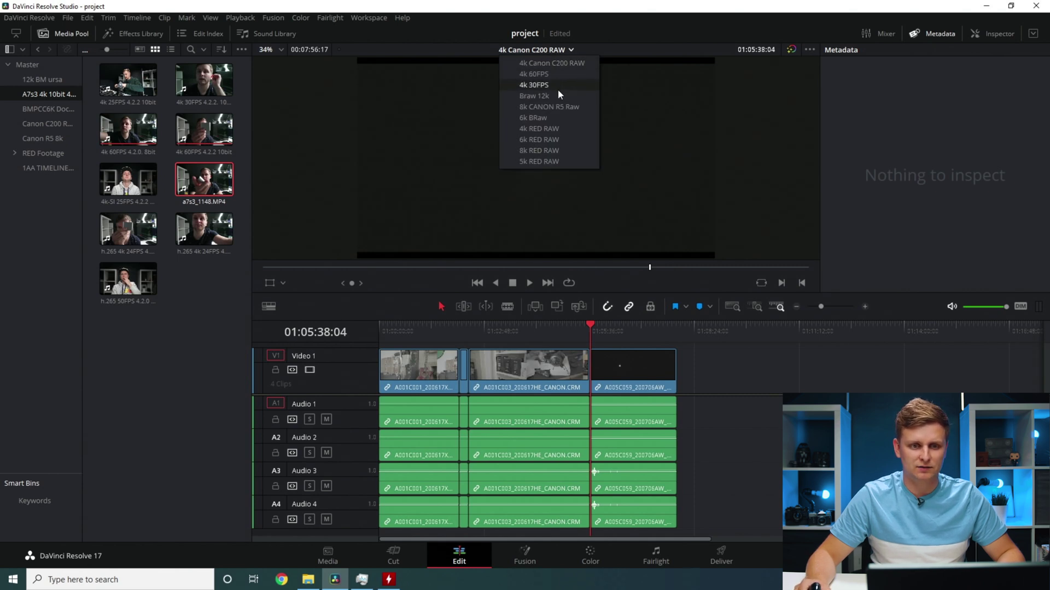
Play the 4k RED RAW timeline from near its start while Task Manager shows the RTX 3070 at 6%.
{"action": "left_click", "coordinate": [545, 130]}
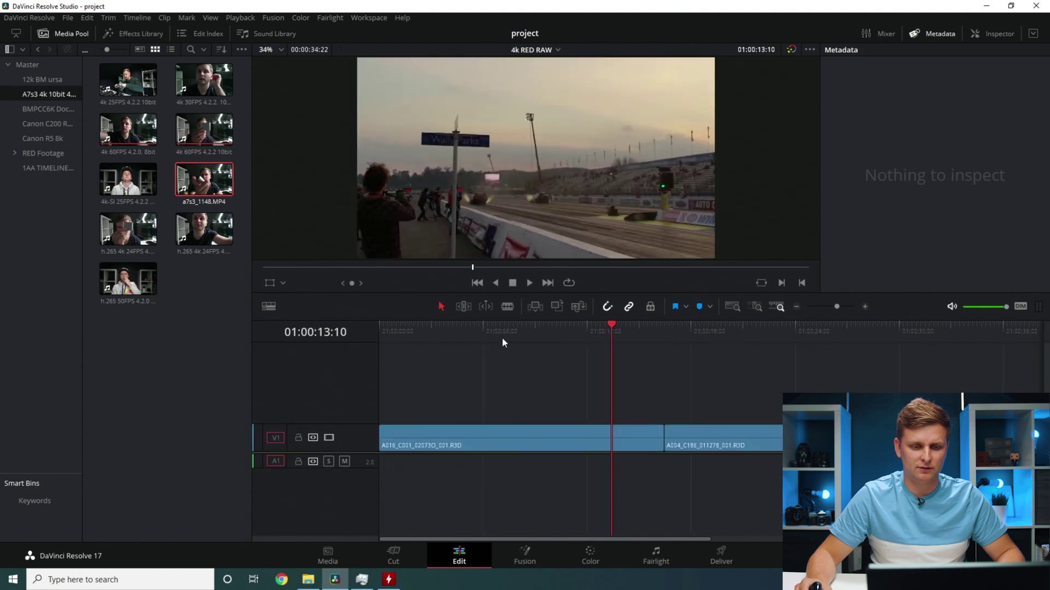
{"action": "left_click_drag", "start_coordinate": [469, 326], "coordinate": [359, 368]}
{"action": "key", "text": "space"}
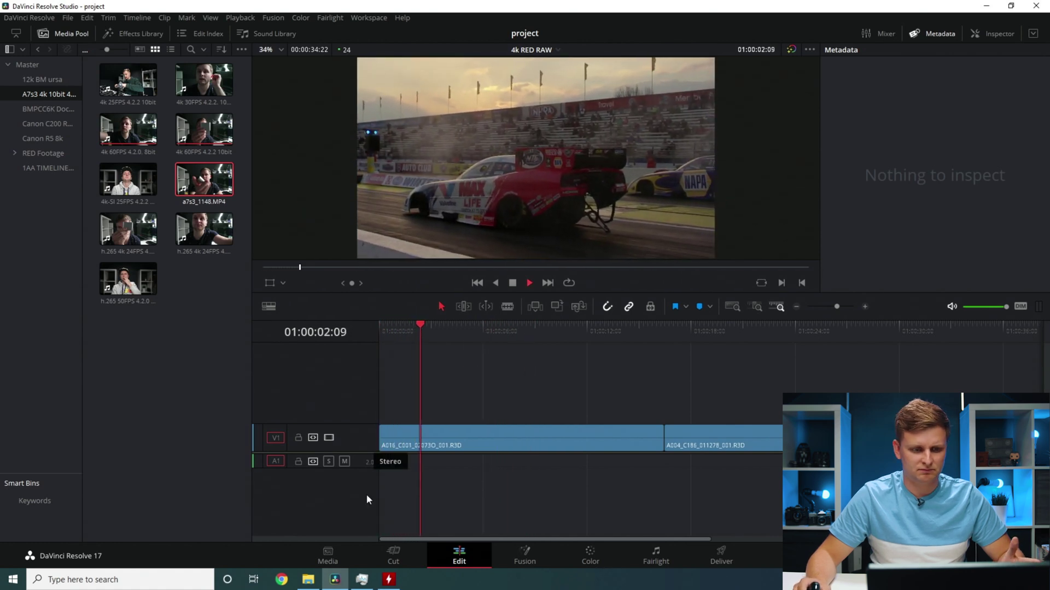
{"action": "left_click", "coordinate": [361, 581]}
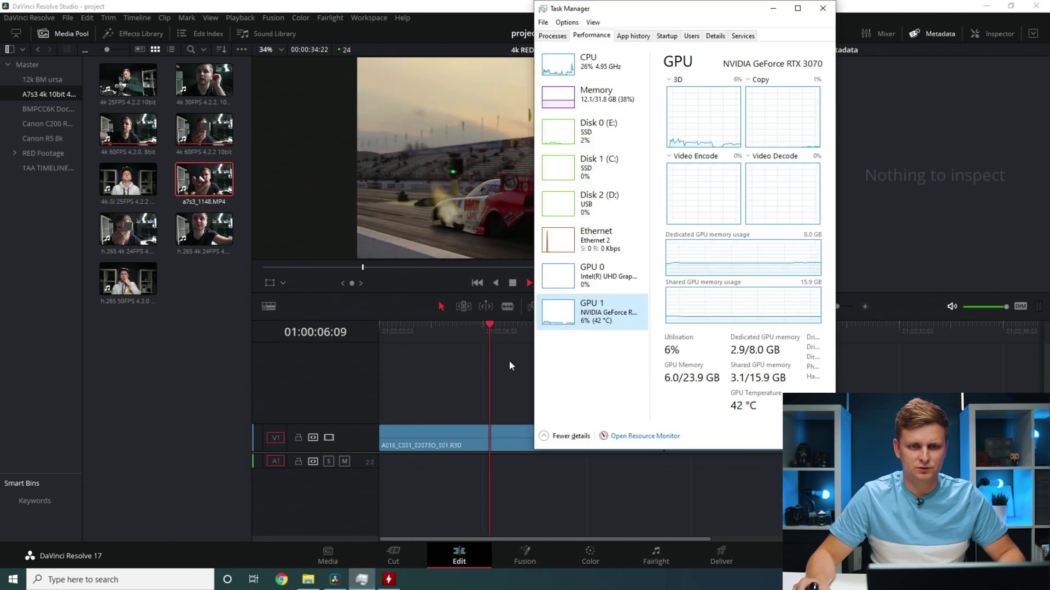
Collapse HWMonitor's Utilization sensor group to expose CPU temperatures, power draw and clock speeds.
{"action": "left_click", "coordinate": [389, 581]}
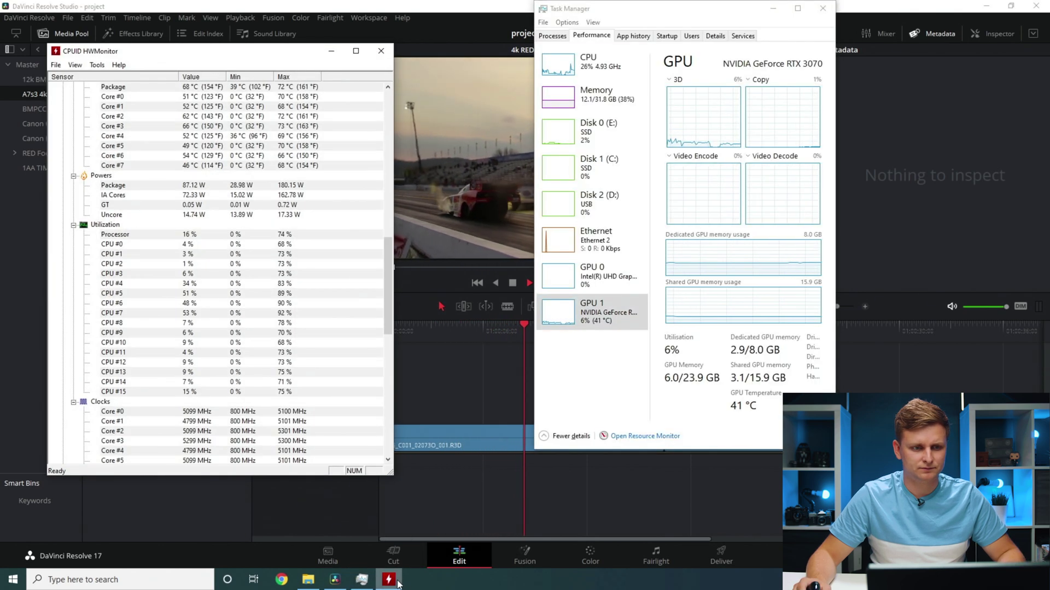
{"action": "scroll", "coordinate": [273, 305], "scroll_direction": "up", "scroll_amount": 1}
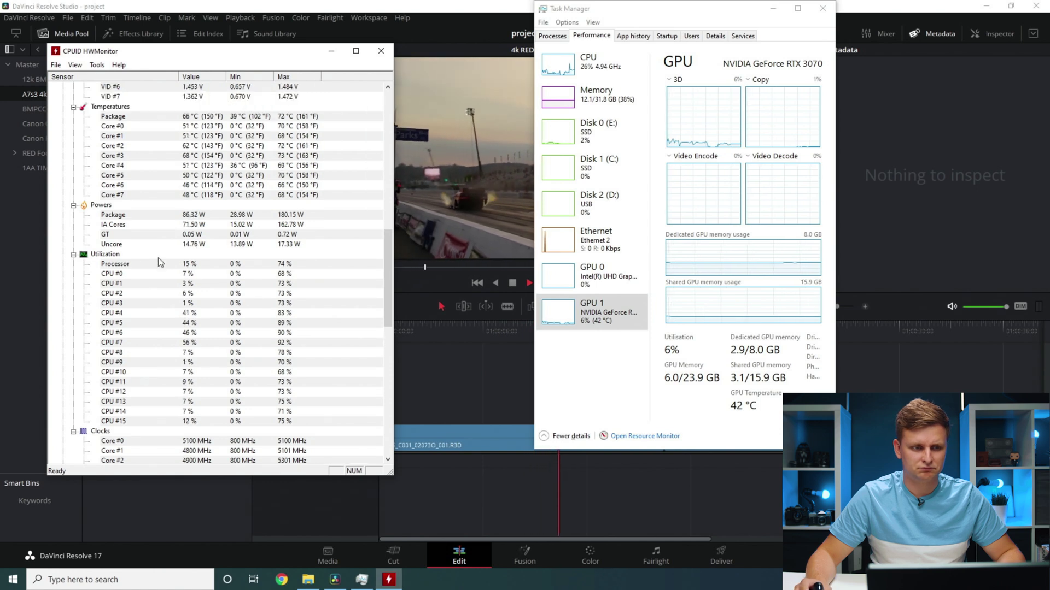
{"action": "left_click", "coordinate": [74, 255]}
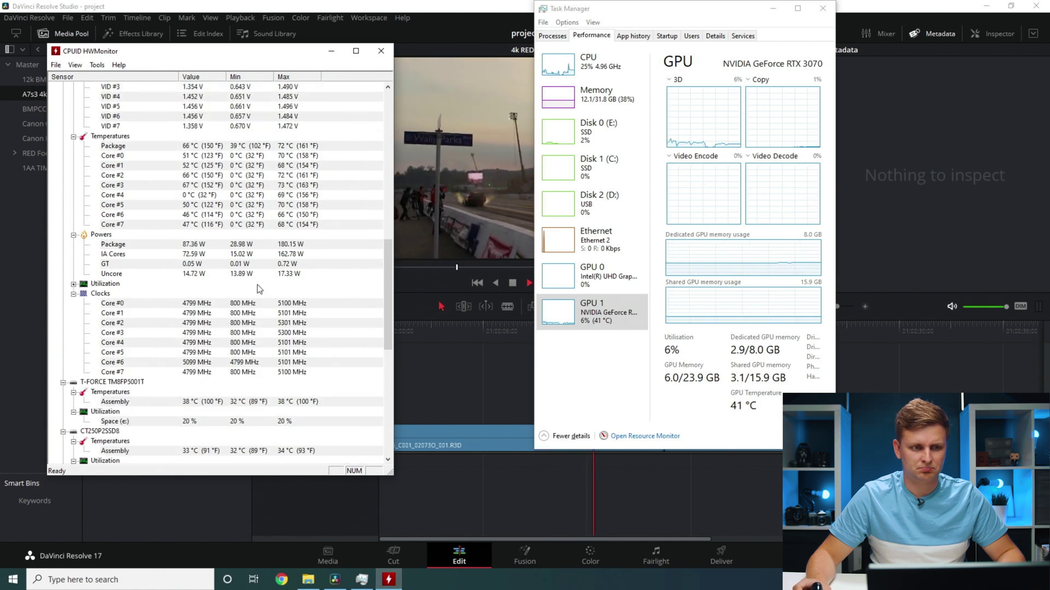
{"action": "scroll", "coordinate": [259, 289], "scroll_direction": "down", "scroll_amount": 1}
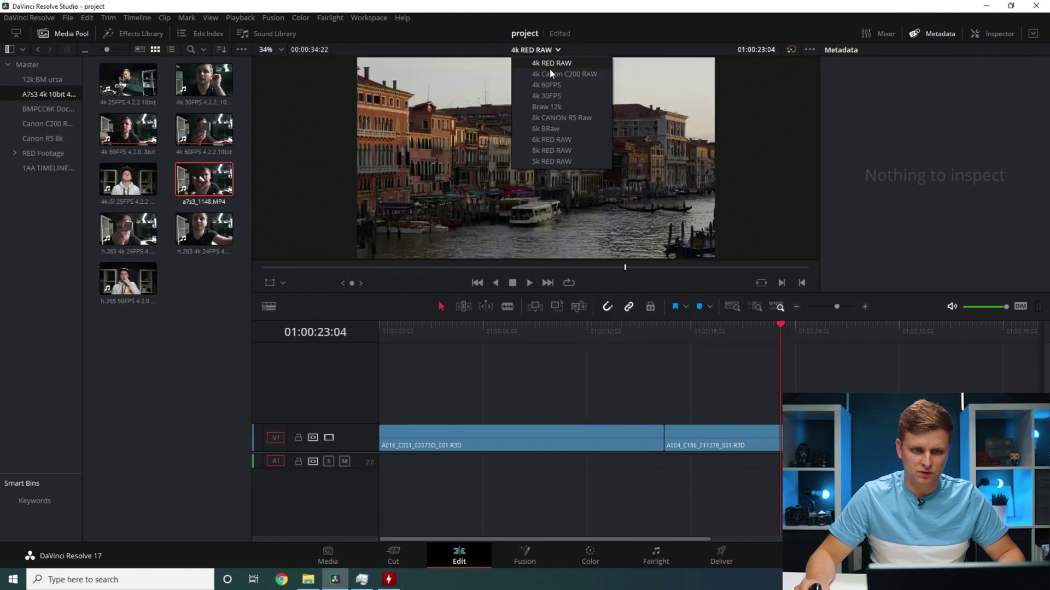
Switch to the 5k RED RAW timeline and scrub W051_C054_0101WN_001.R3D around its first few seconds.
{"action": "left_click", "coordinate": [554, 160]}
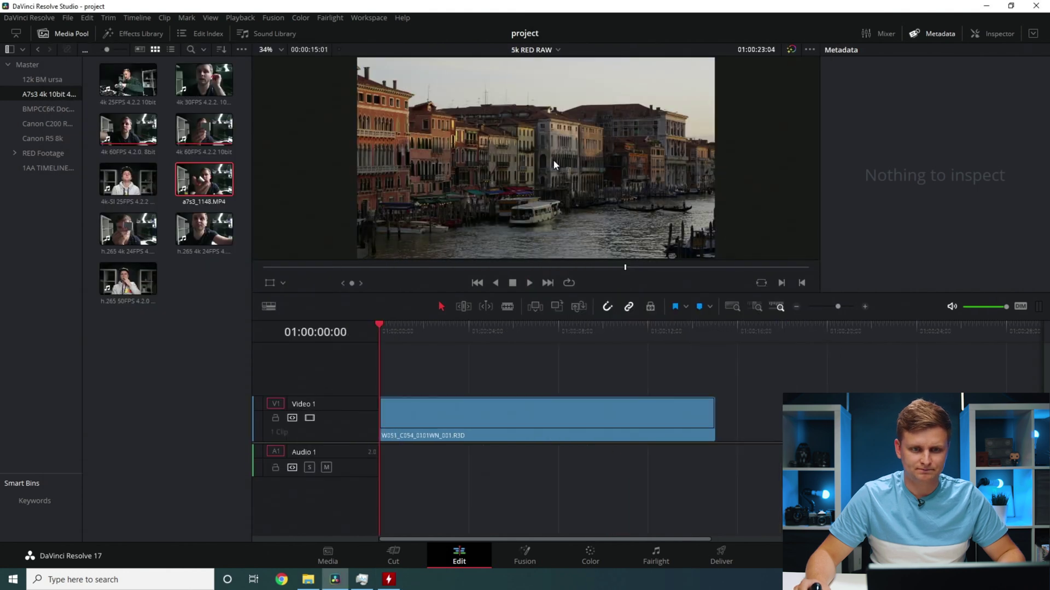
{"action": "left_click_drag", "start_coordinate": [402, 327], "coordinate": [411, 351]}
{"action": "left_click_drag", "start_coordinate": [504, 361], "coordinate": [452, 361]}
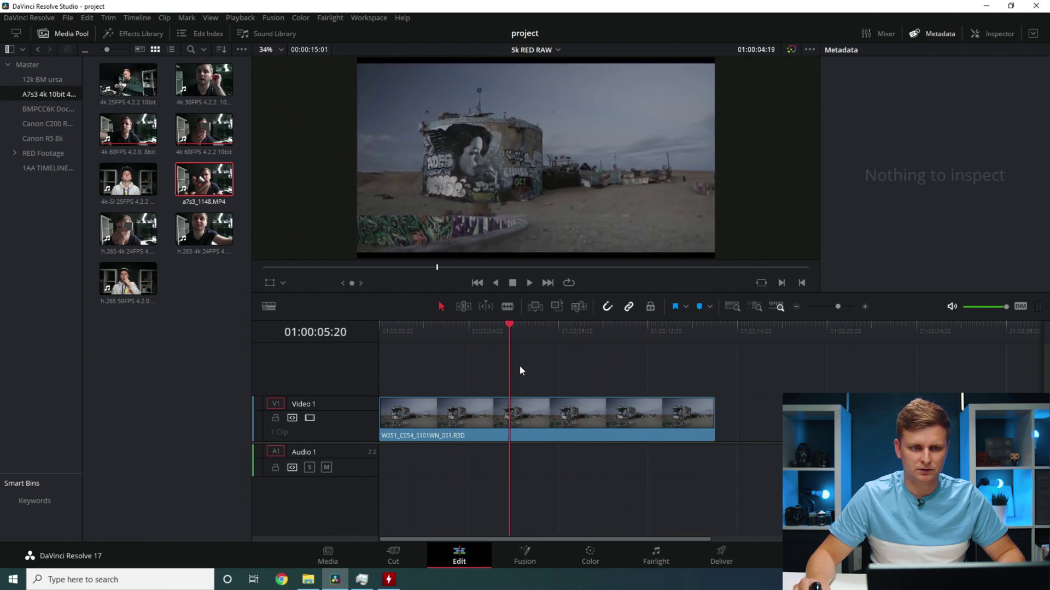
{"action": "left_click_drag", "start_coordinate": [520, 366], "coordinate": [423, 358]}
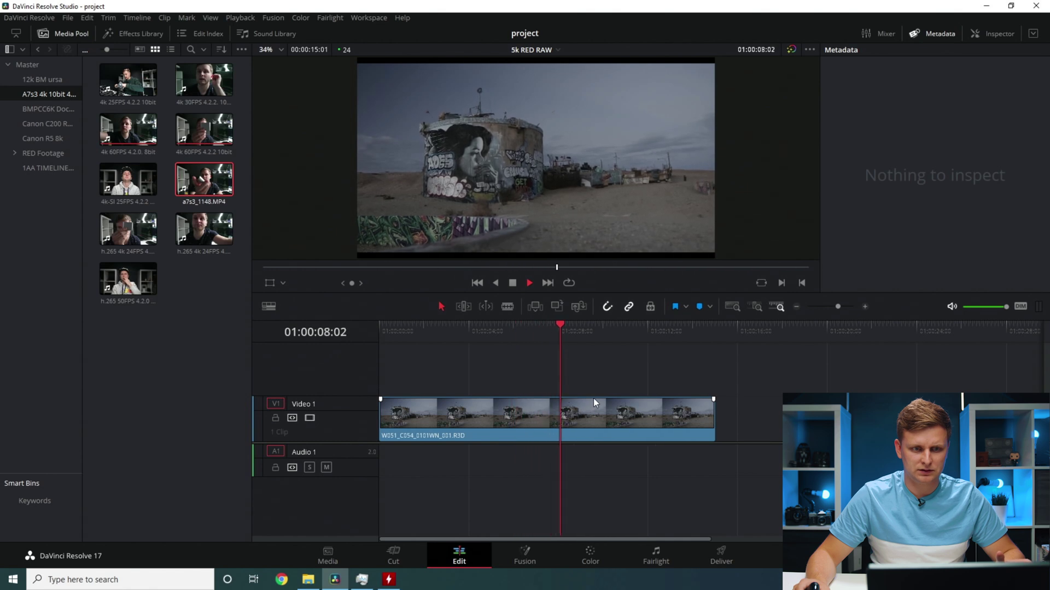
{"action": "left_click", "coordinate": [363, 579]}
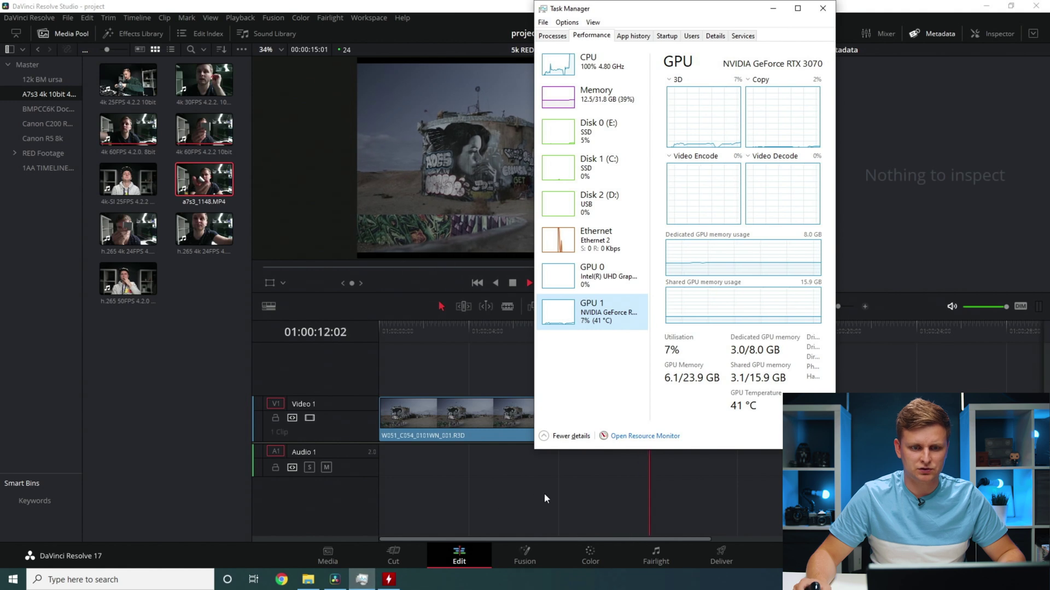
{"action": "left_click", "coordinate": [644, 501]}
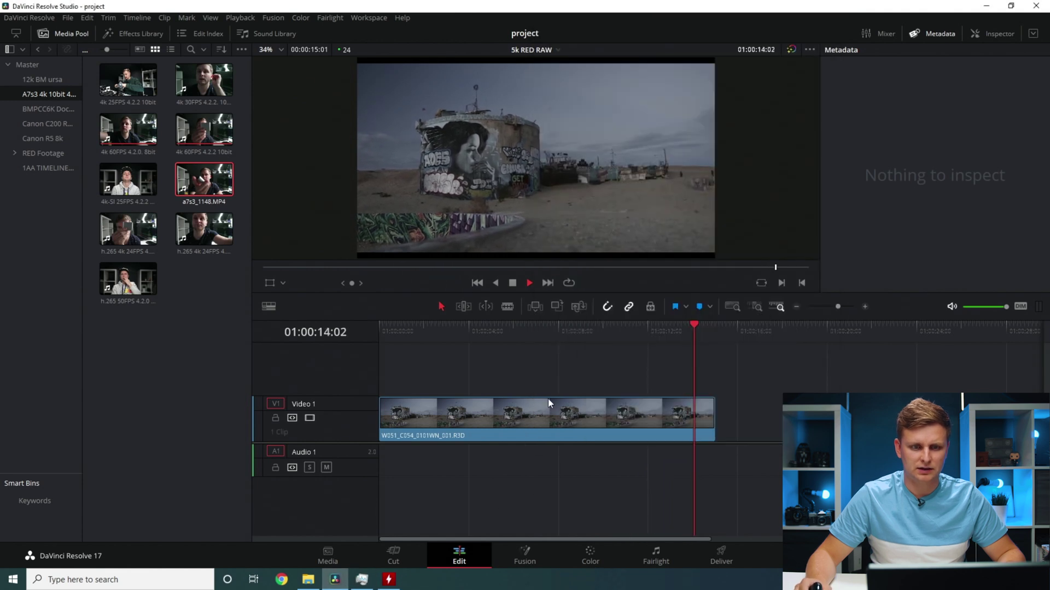
{"action": "left_click", "coordinate": [380, 324]}
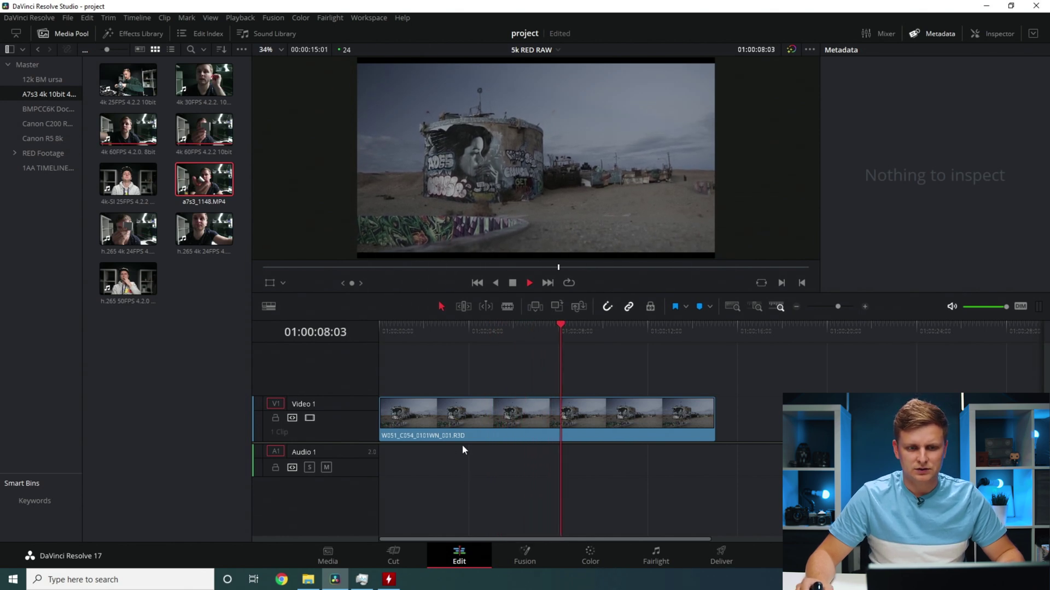
{"action": "key", "text": "alt+Tab"}
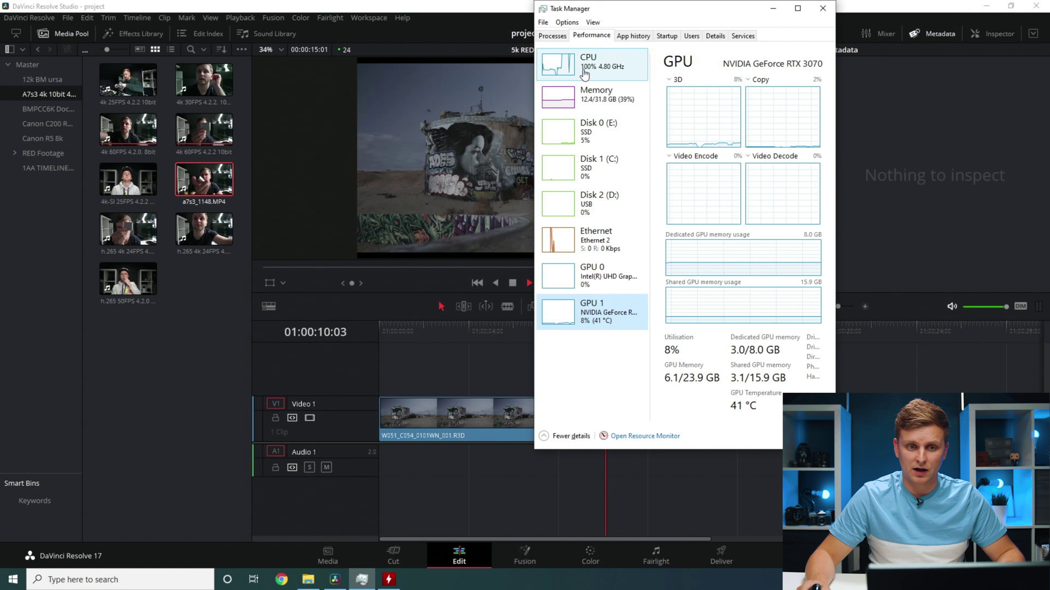
{"action": "left_click", "coordinate": [480, 359]}
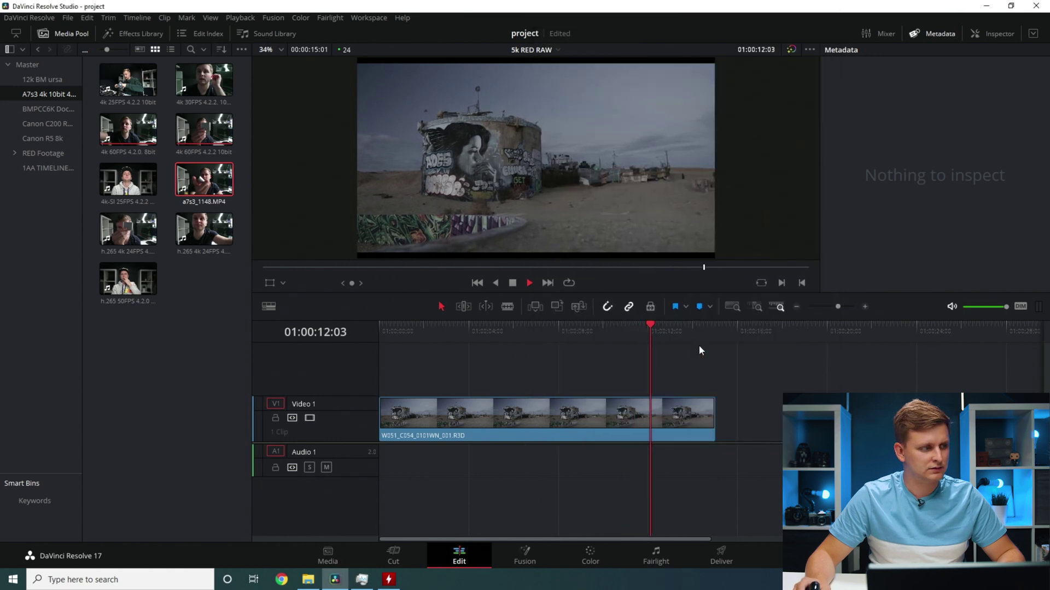
{"action": "left_click_drag", "start_coordinate": [687, 325], "coordinate": [421, 363]}
{"action": "key", "text": "space"}
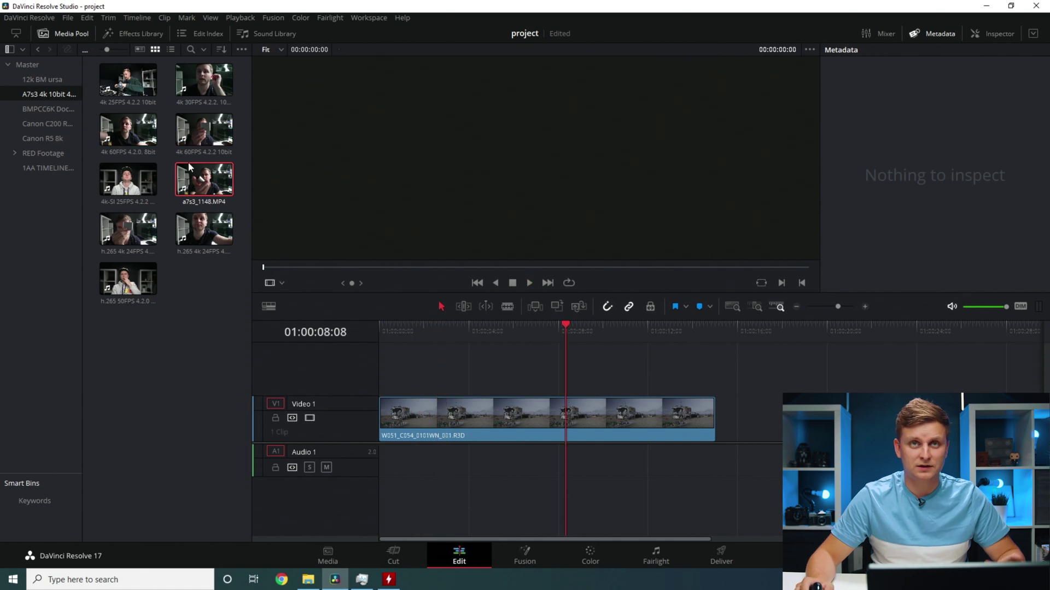
{"action": "double_click", "coordinate": [187, 164]}
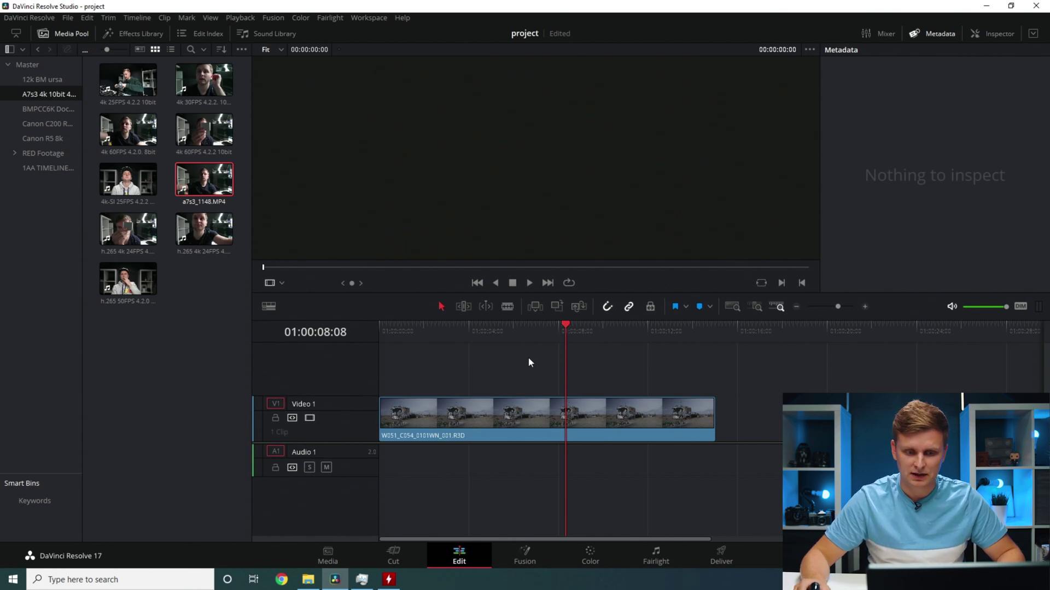
{"action": "left_click", "coordinate": [526, 362]}
Switch to the 6k RED RAW timeline and scrub its portrait clip to about 9 seconds.
{"action": "left_click", "coordinate": [555, 50]}
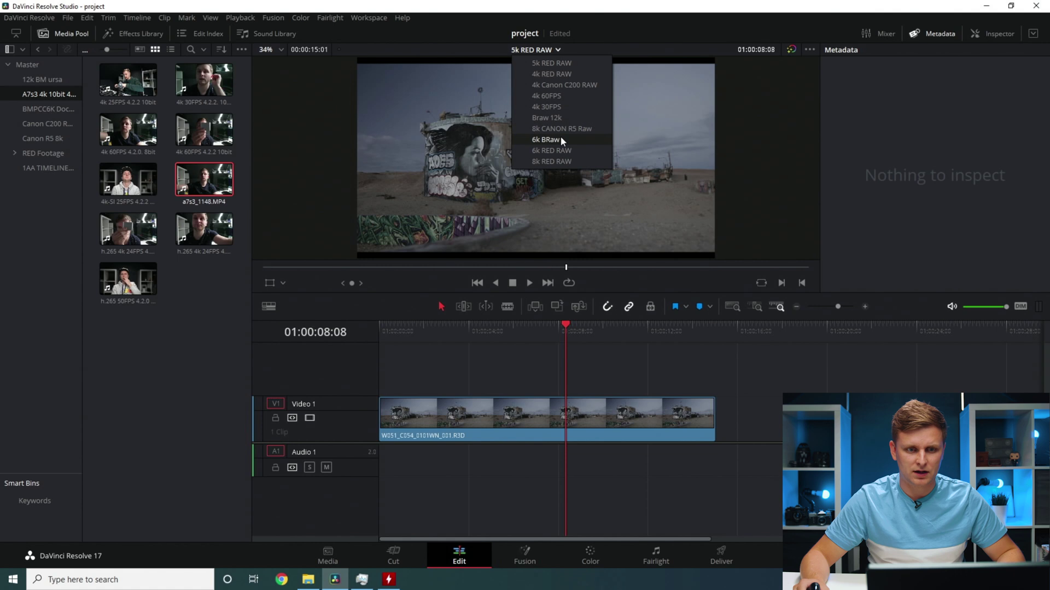
{"action": "left_click", "coordinate": [552, 151]}
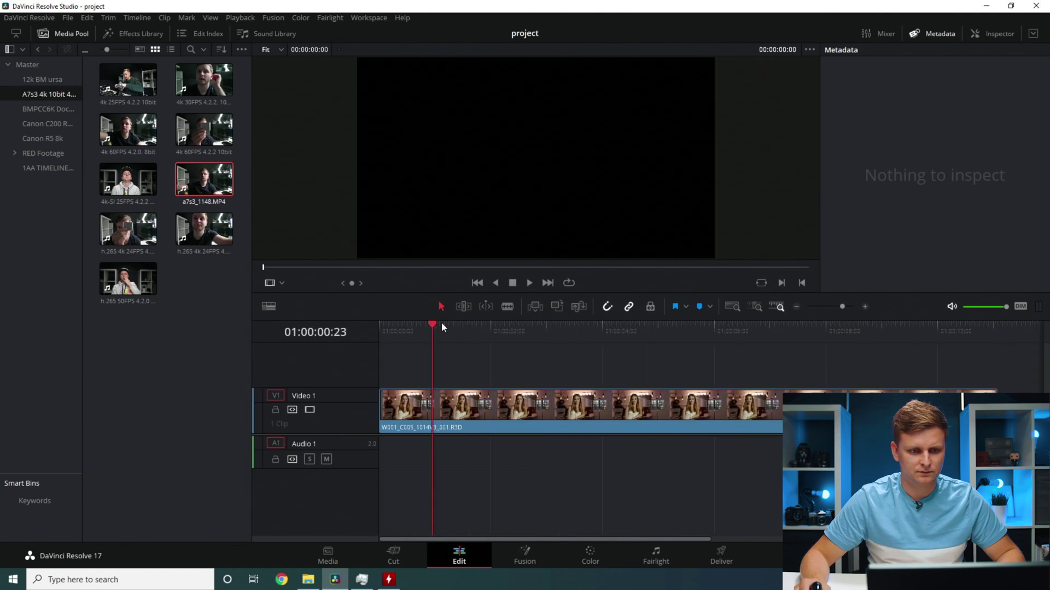
{"action": "left_click", "coordinate": [445, 325]}
{"action": "left_click_drag", "start_coordinate": [470, 327], "coordinate": [650, 346]}
{"action": "left_click_drag", "start_coordinate": [802, 354], "coordinate": [861, 357]}
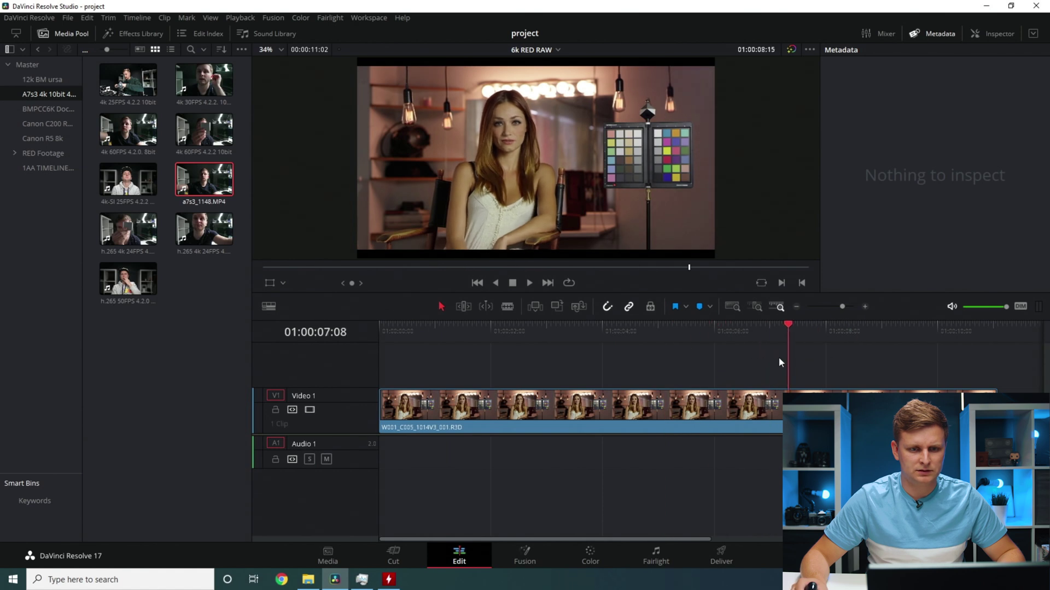
{"action": "left_click_drag", "start_coordinate": [779, 358], "coordinate": [679, 357]}
{"action": "left_click_drag", "start_coordinate": [511, 358], "coordinate": [711, 372]}
{"action": "left_click_drag", "start_coordinate": [783, 382], "coordinate": [412, 358]}
Play the 6k RED RAW timeline, check GPU readings in Task Manager, then minimize it.
{"action": "key", "text": "space"}
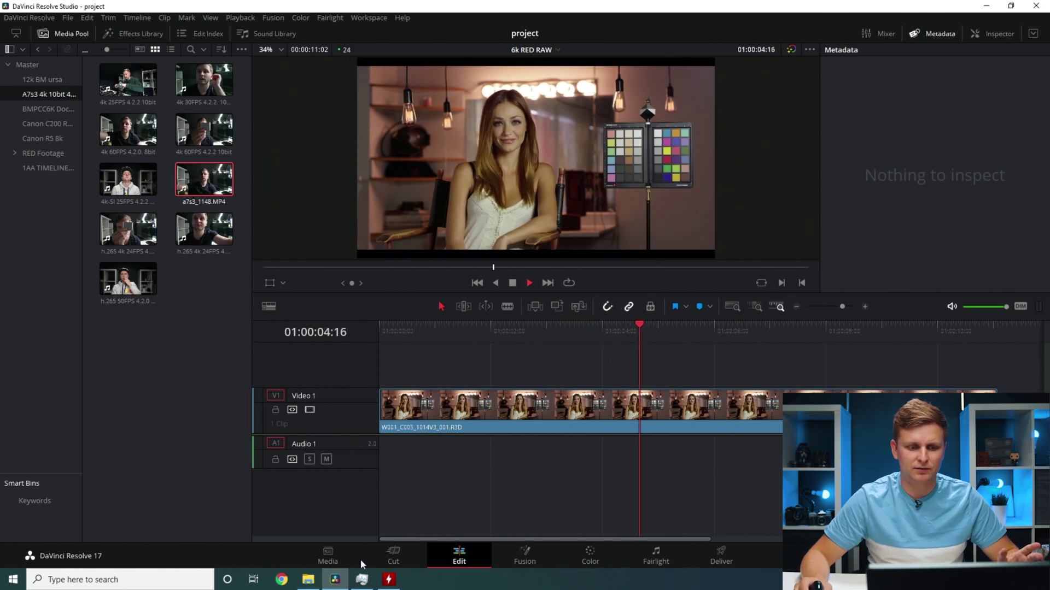
{"action": "left_click", "coordinate": [362, 579]}
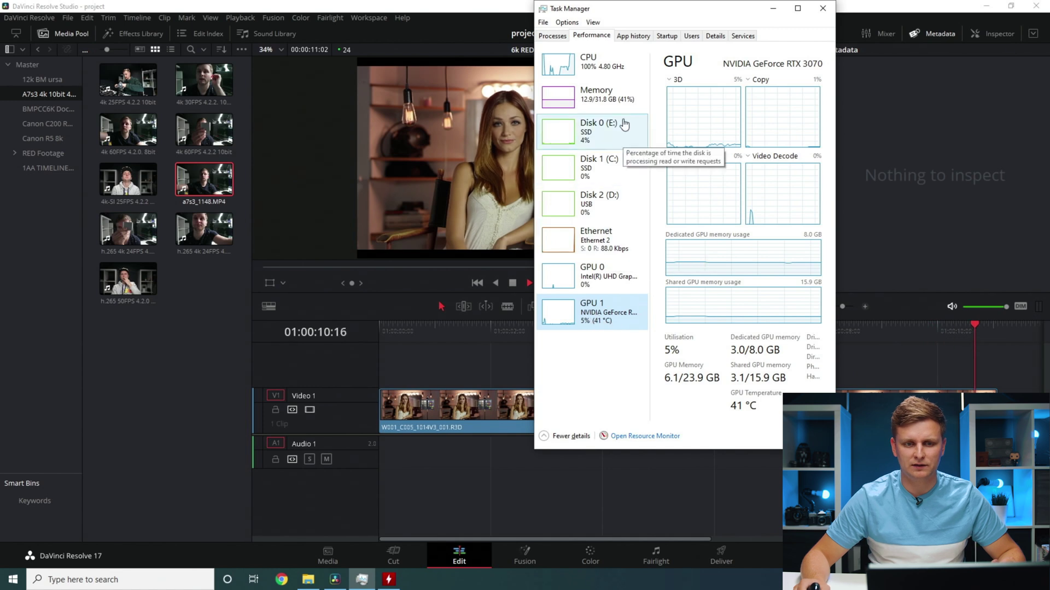
{"action": "left_click", "coordinate": [352, 583]}
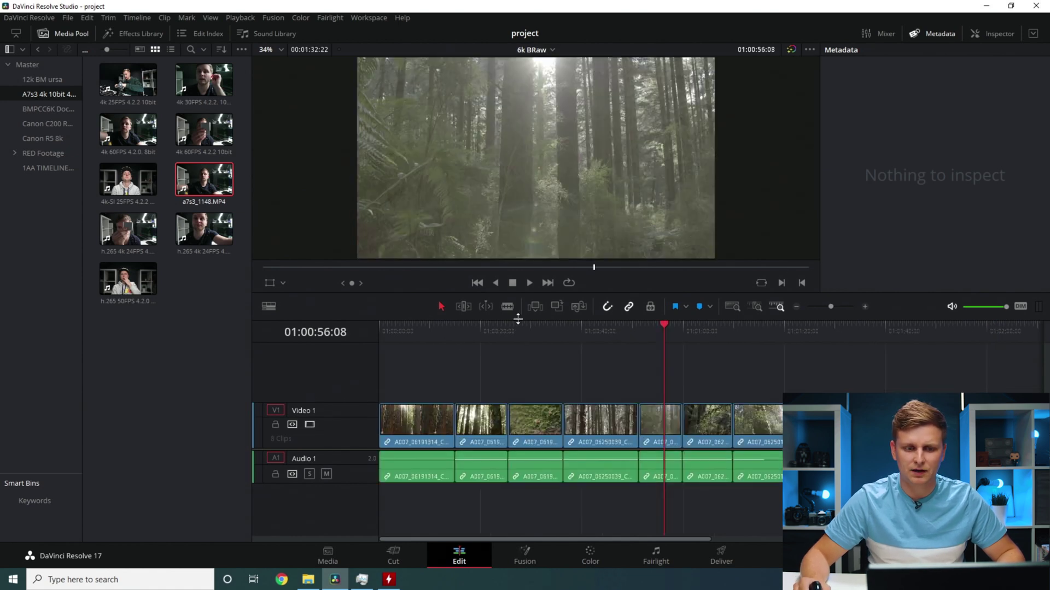
Scrub back through the 6k BRaw forest clips, play them, and check GPU load in Task Manager.
{"action": "left_click_drag", "start_coordinate": [518, 321], "coordinate": [631, 393]}
{"action": "key", "text": "space"}
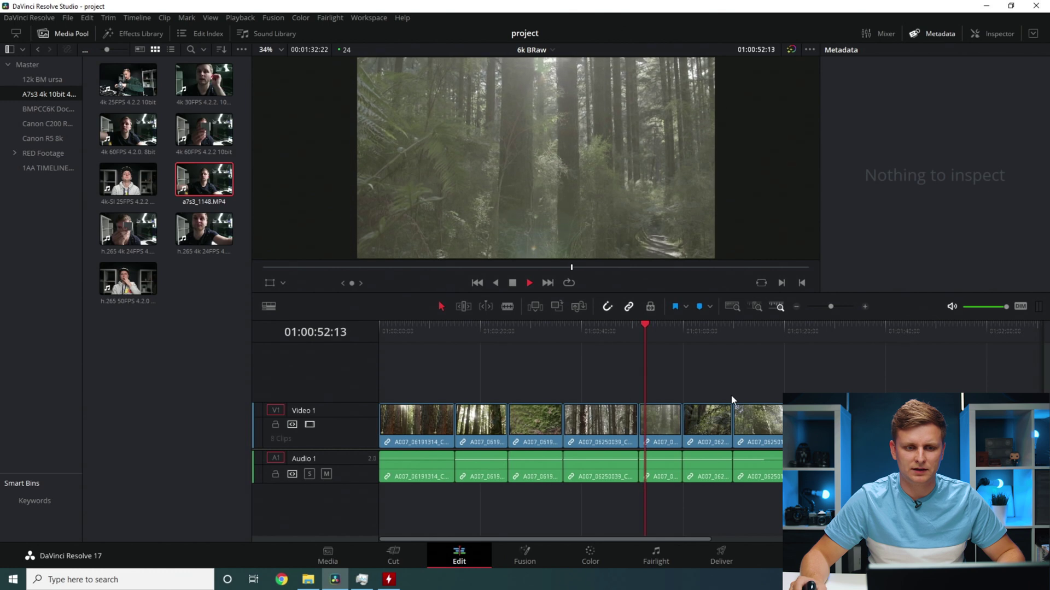
{"action": "left_click", "coordinate": [361, 579]}
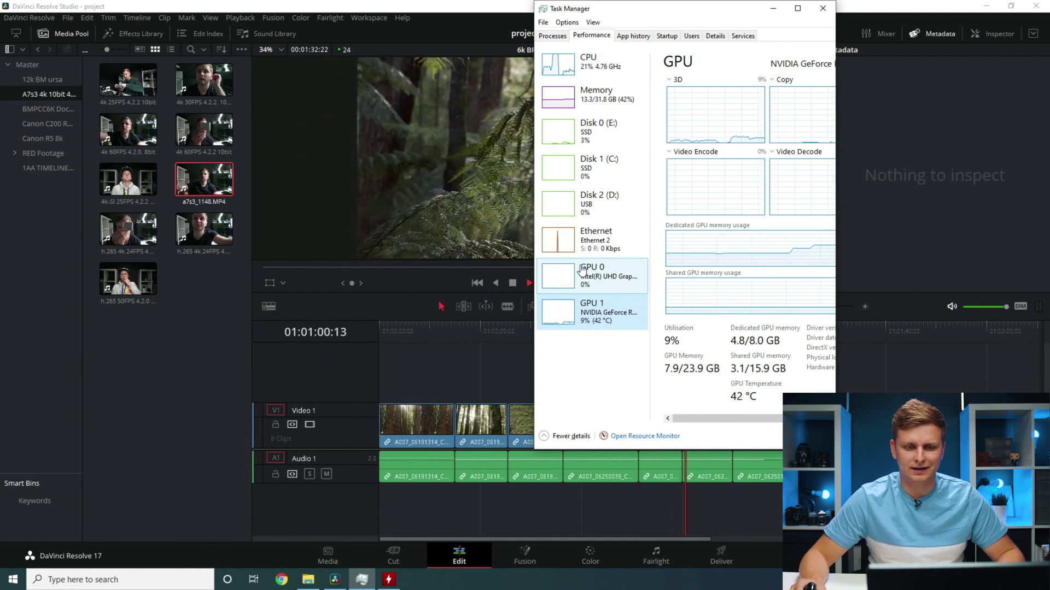
{"action": "left_click", "coordinate": [940, 375]}
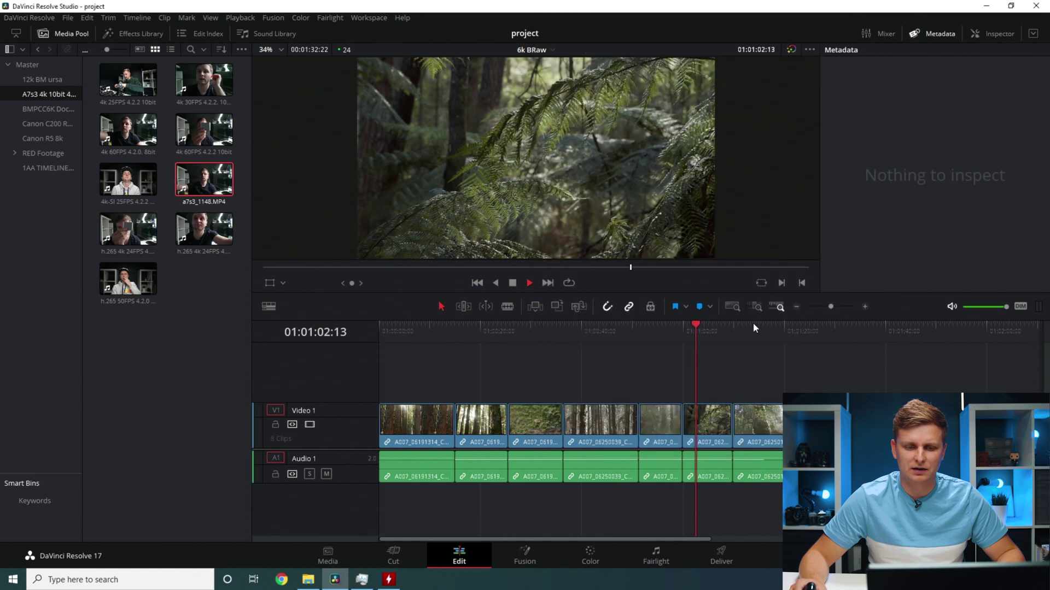
Jump the playhead ahead to about 01:01:28 and bring up the timeline list.
{"action": "left_click", "coordinate": [750, 322]}
{"action": "left_click", "coordinate": [825, 323]}
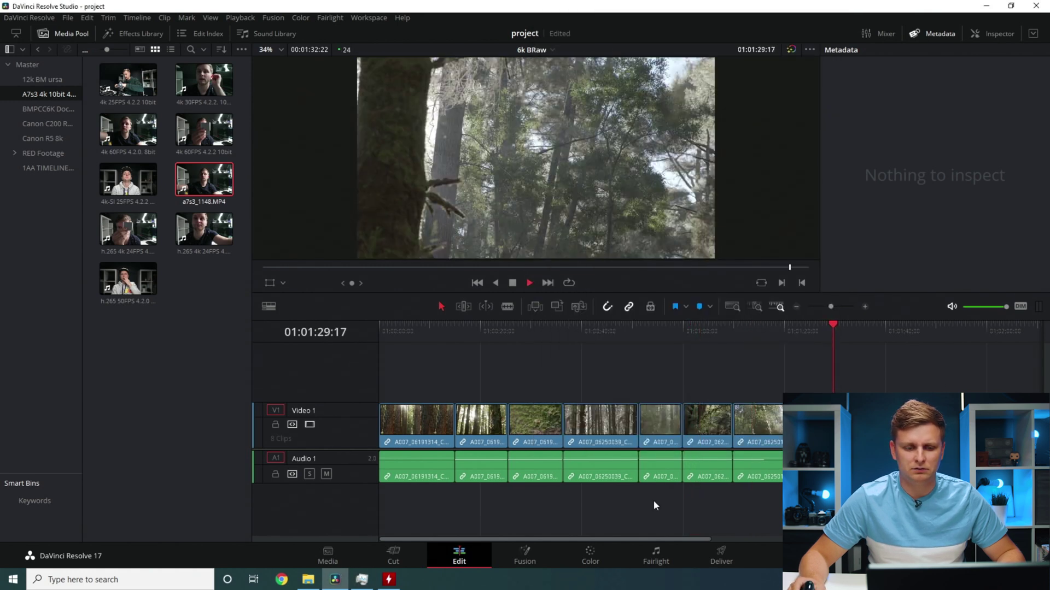
{"action": "left_click", "coordinate": [533, 50]}
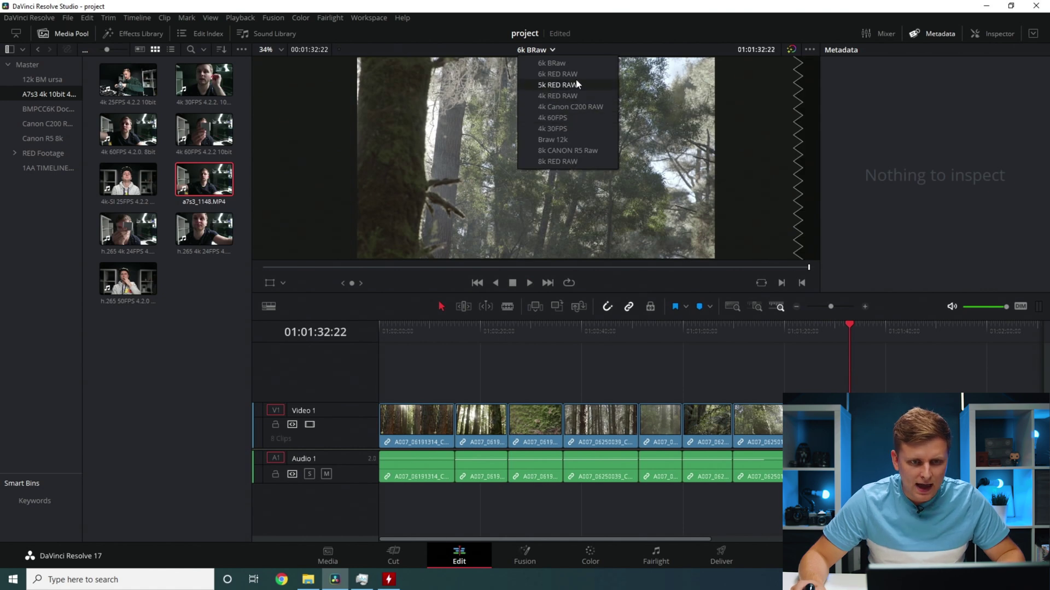
Switch to the 8k RED RAW timeline, play it from about 15 seconds, and check GPU load in Task Manager.
{"action": "left_click", "coordinate": [558, 162]}
{"action": "left_click_drag", "start_coordinate": [441, 323], "coordinate": [372, 348]}
{"action": "key", "text": "space"}
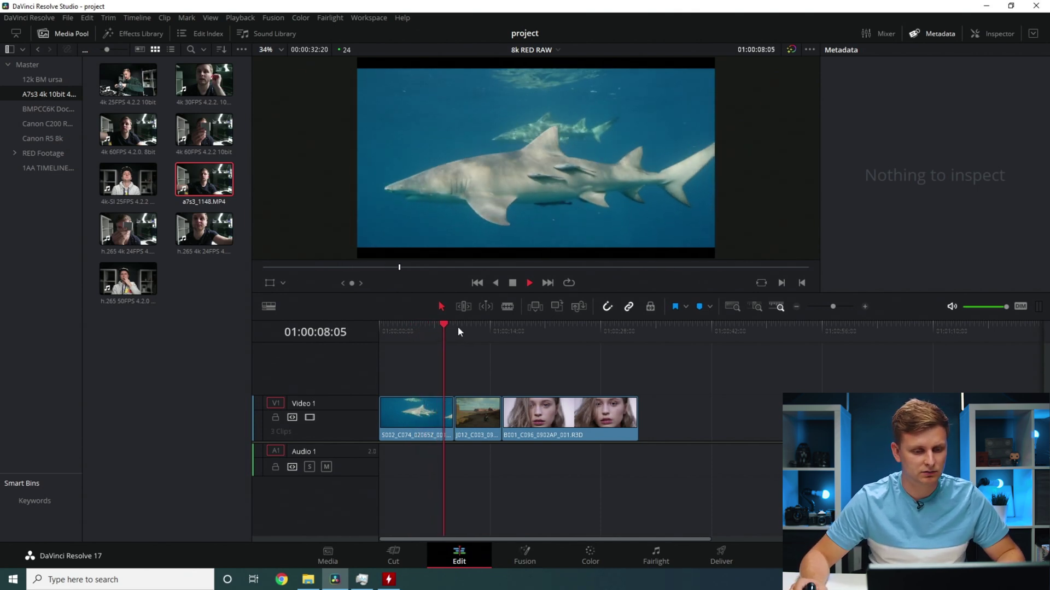
{"action": "key", "text": "alt+Tab"}
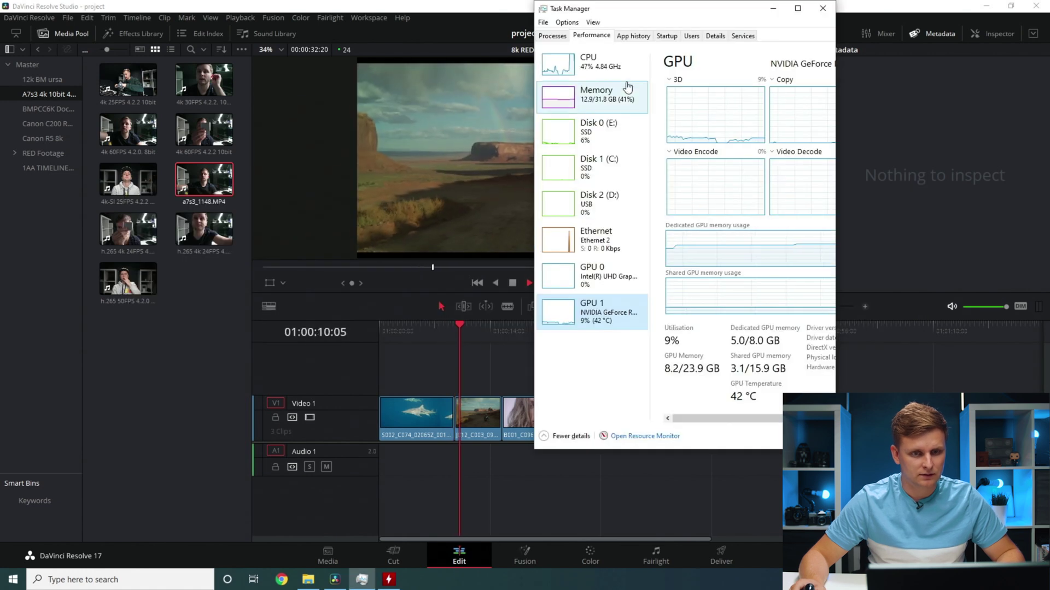
{"action": "left_click", "coordinate": [508, 339]}
{"action": "left_click", "coordinate": [504, 329]}
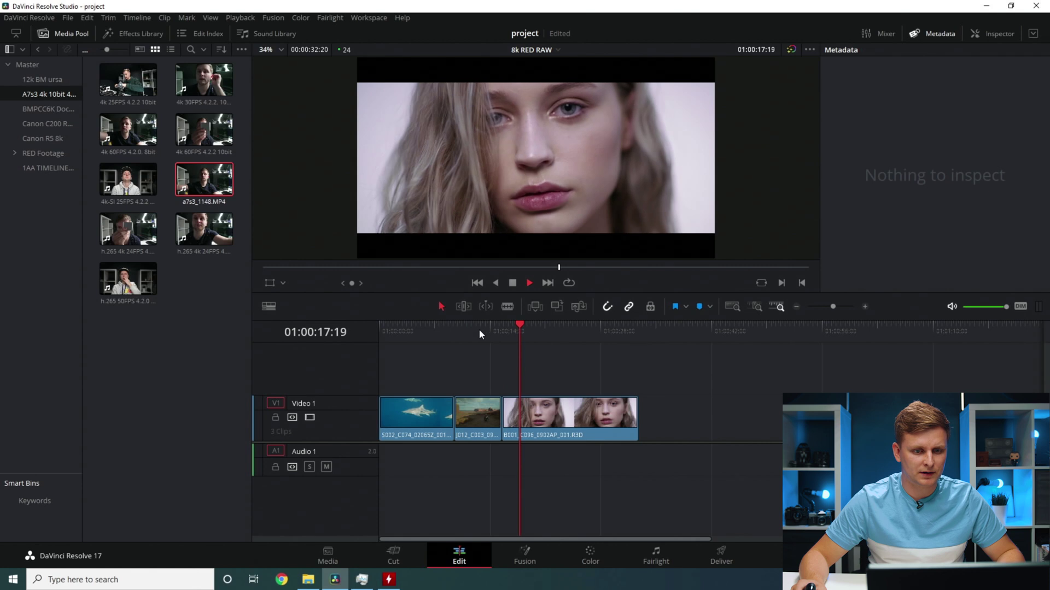
{"action": "key", "text": "alt+Tab"}
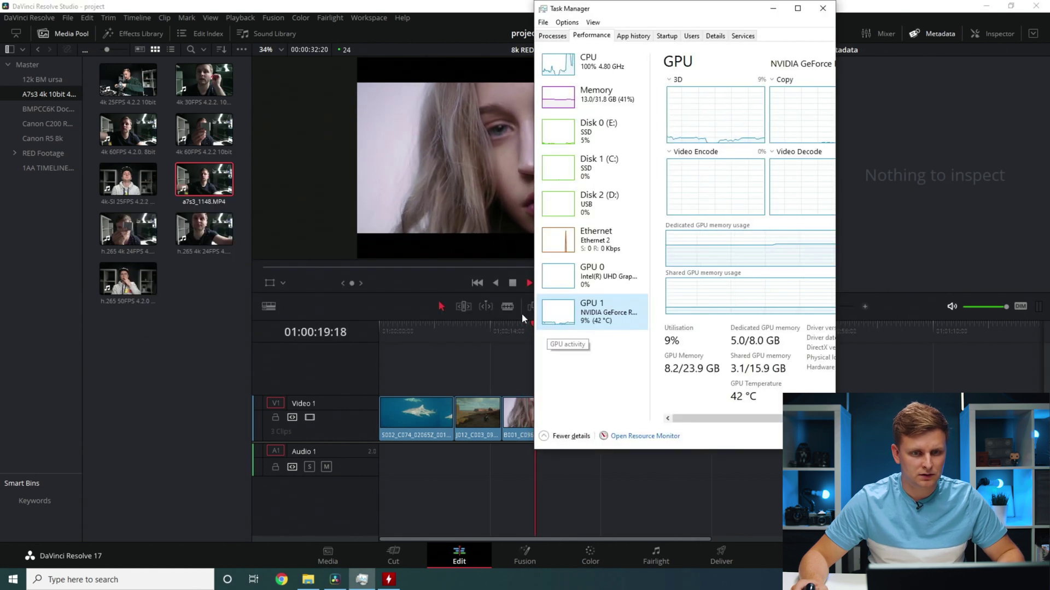
{"action": "left_click", "coordinate": [471, 354]}
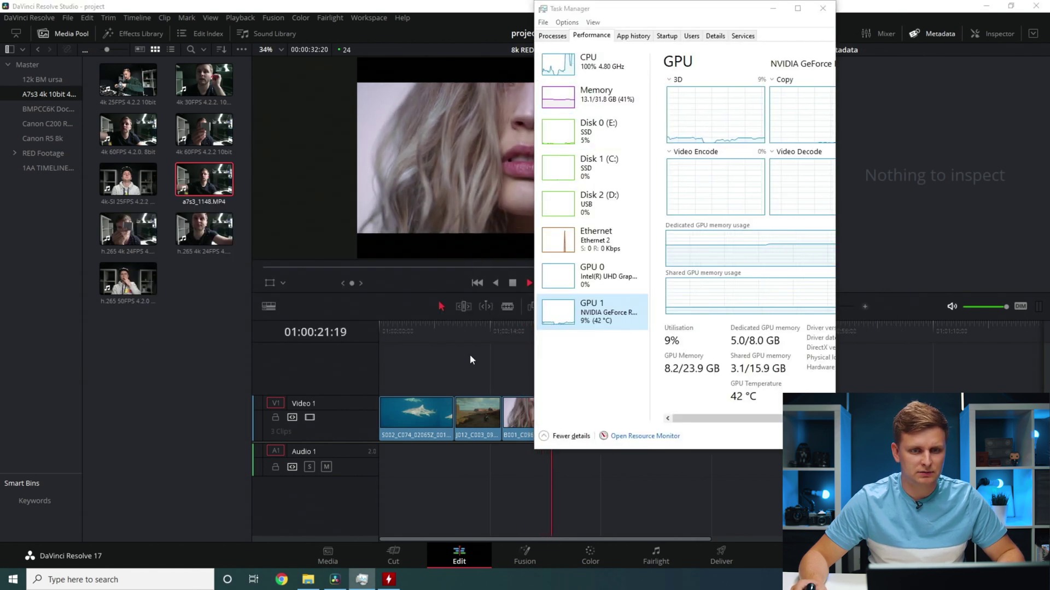
Inspect the J012, B001 and first clips' details, then resume playback from 01:00:15:14.
{"action": "left_click", "coordinate": [545, 408]}
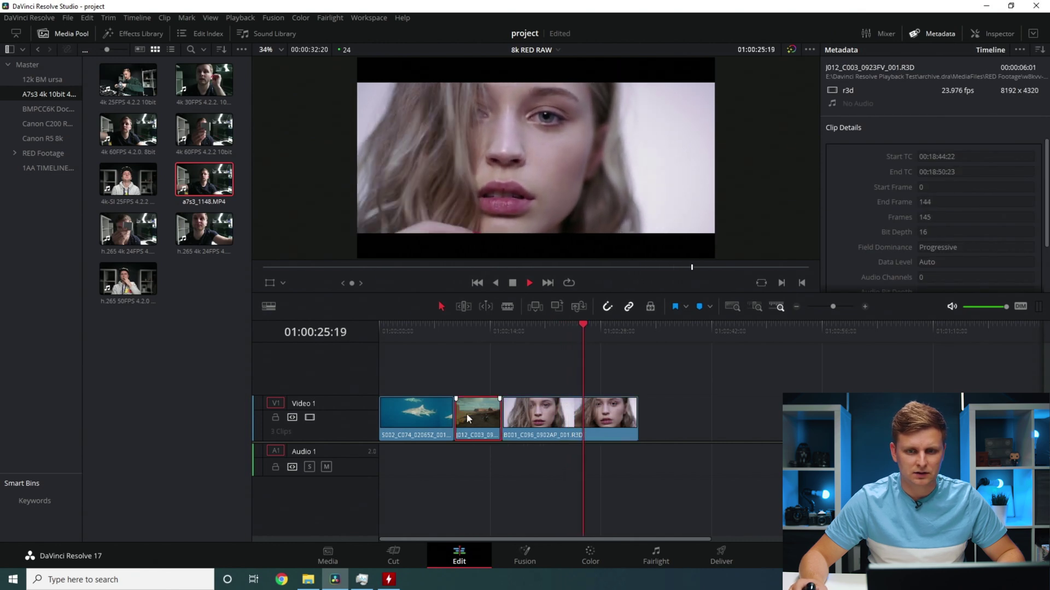
{"action": "left_click", "coordinate": [518, 412]}
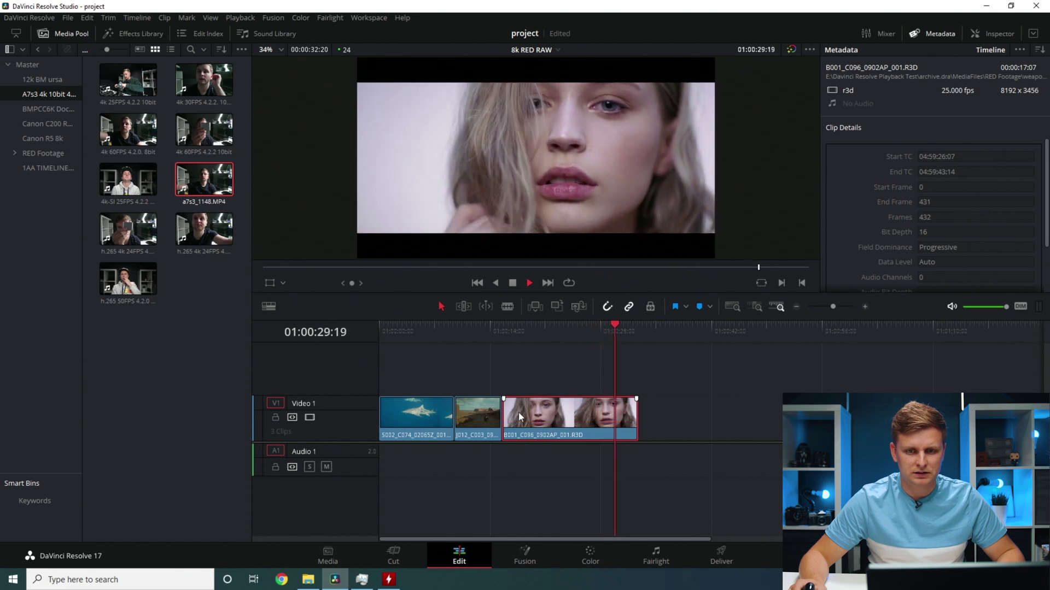
{"action": "key", "text": "space"}
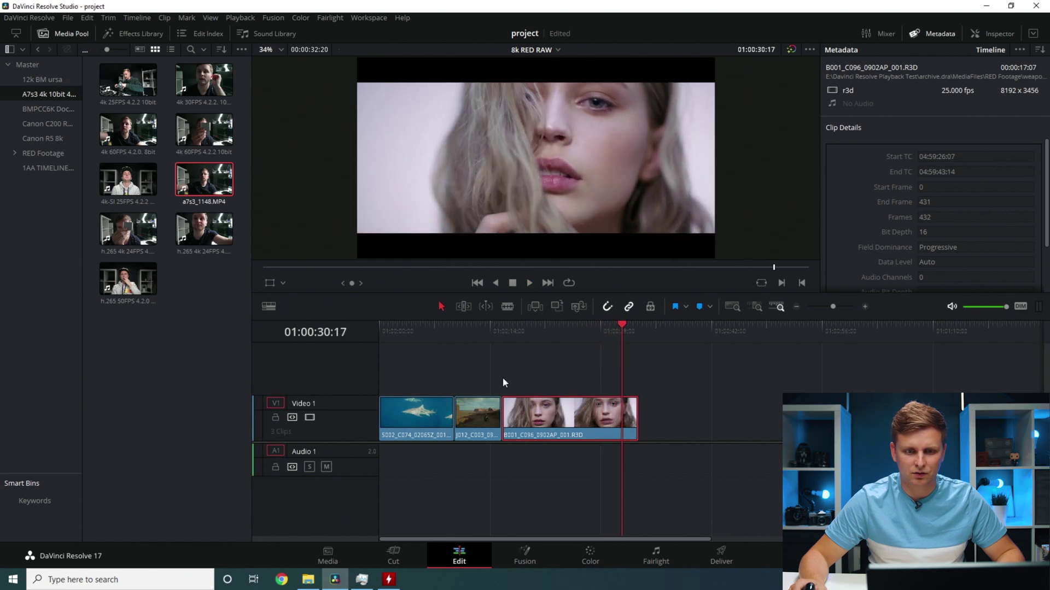
{"action": "left_click", "coordinate": [480, 414]}
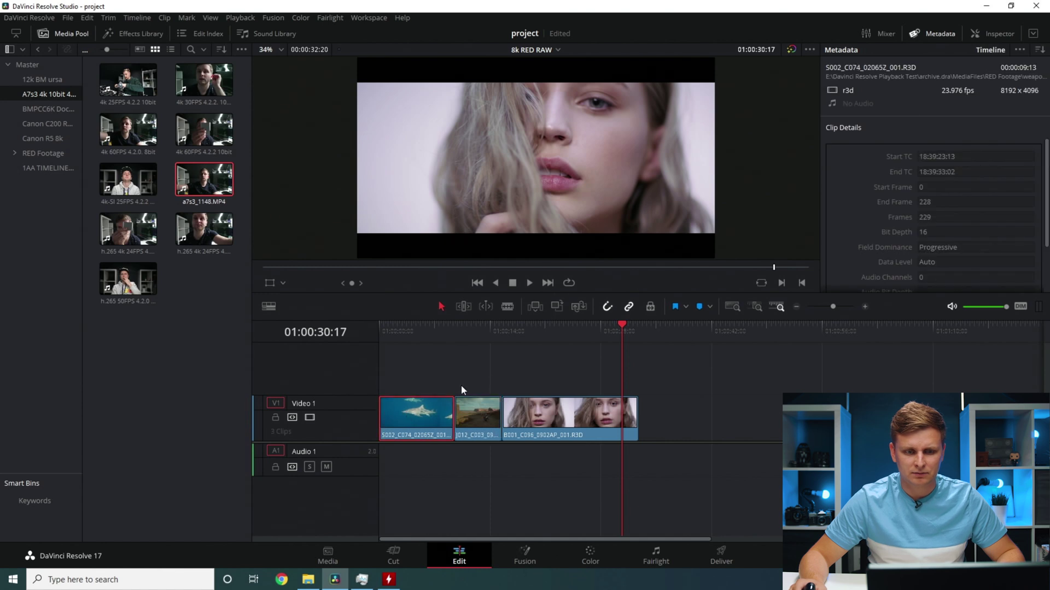
{"action": "left_click", "coordinate": [494, 418]}
{"action": "left_click", "coordinate": [508, 328]}
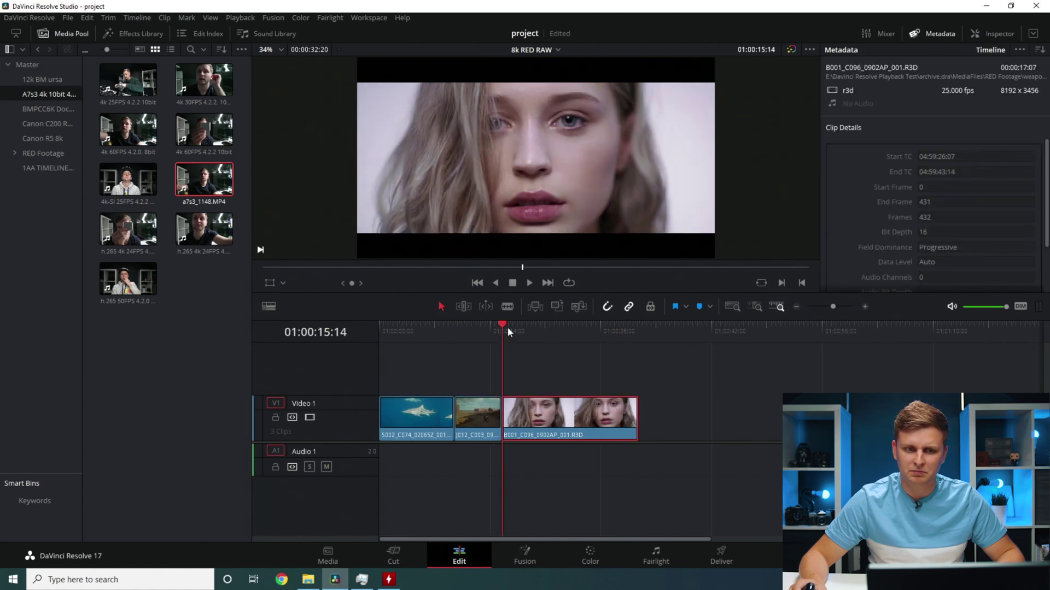
{"action": "key", "text": "q"}
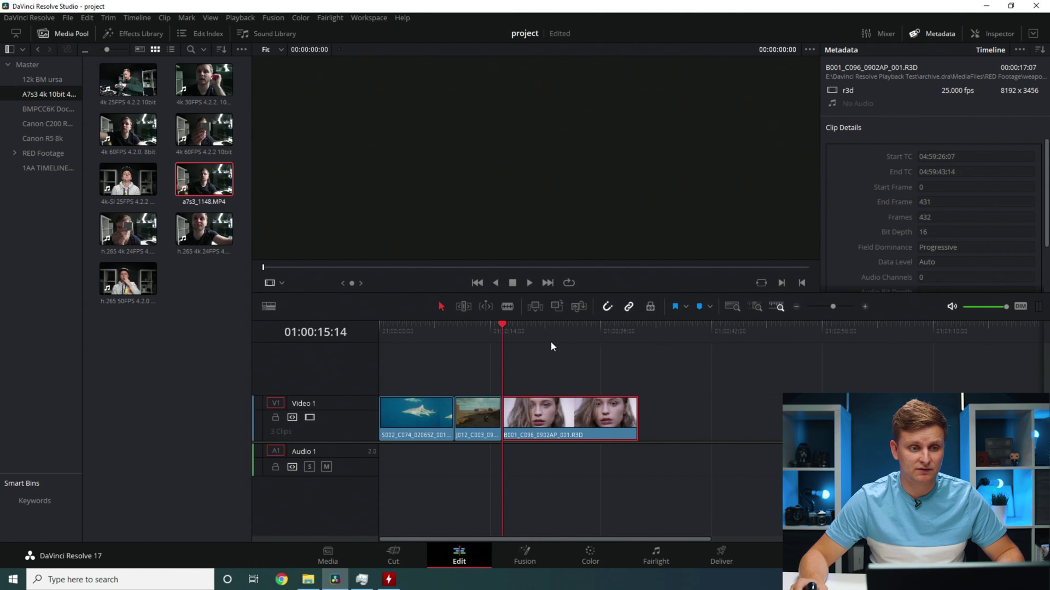
{"action": "key", "text": "q"}
{"action": "key", "text": "space"}
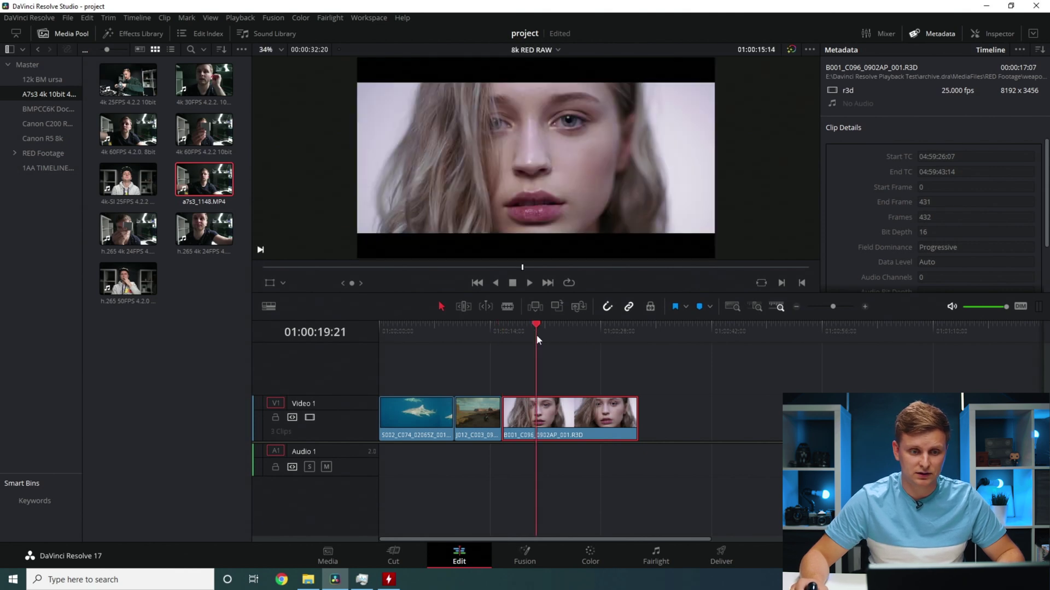
Switch to the 8k CANON R5 Raw timeline, scrub its start, and check the CPU graph in Task Manager.
{"action": "left_click", "coordinate": [549, 51]}
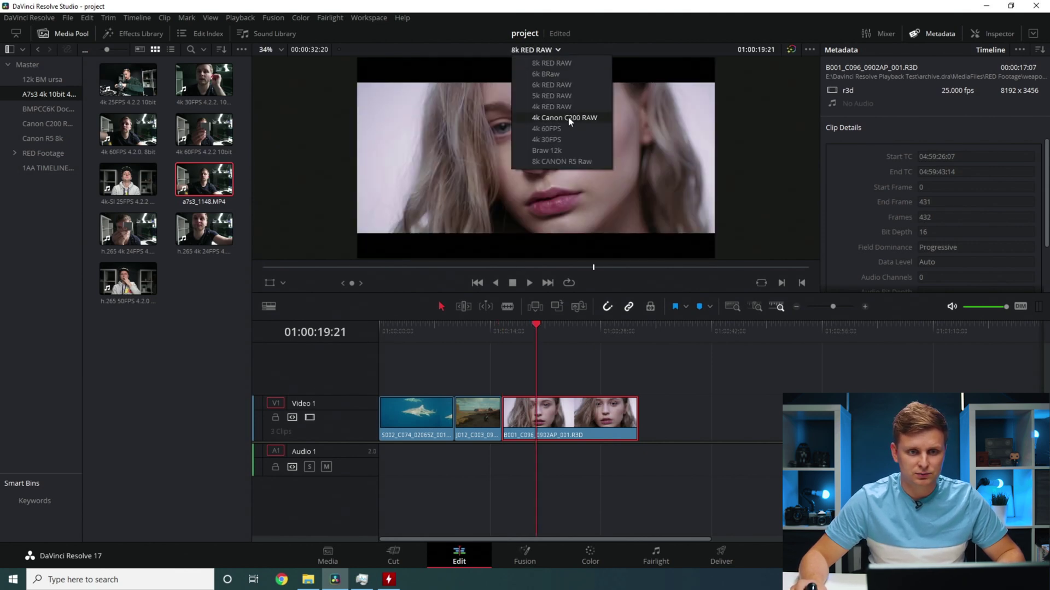
{"action": "left_click", "coordinate": [562, 162]}
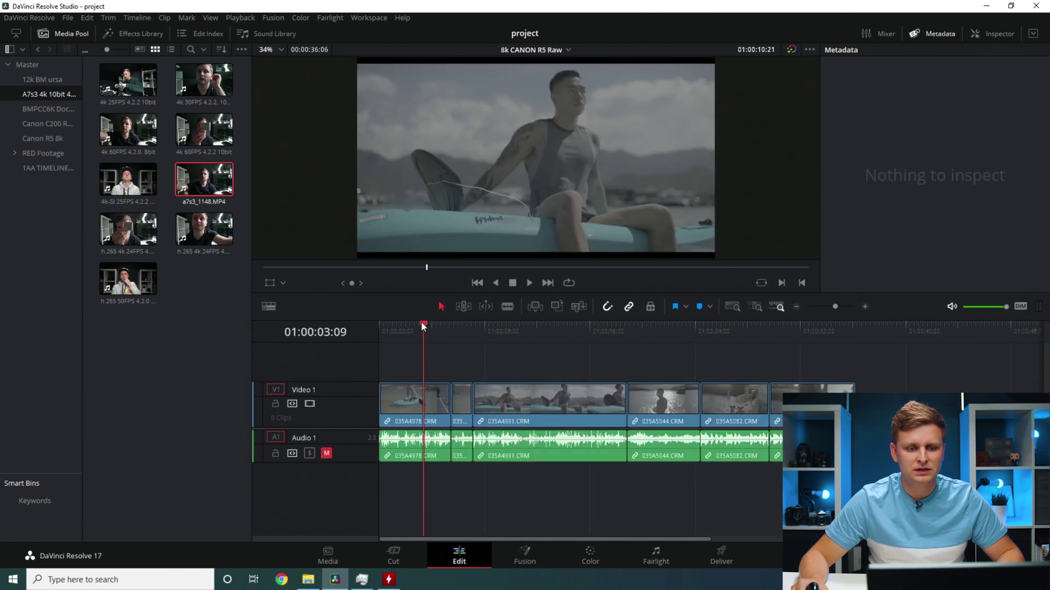
{"action": "left_click_drag", "start_coordinate": [422, 323], "coordinate": [375, 352]}
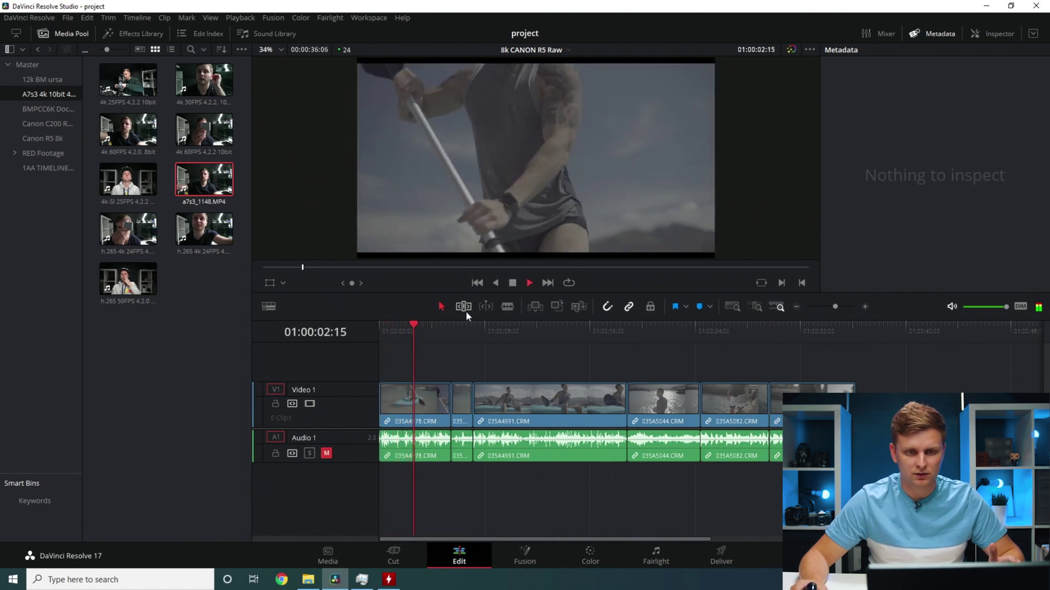
{"action": "key", "text": "alt+Tab"}
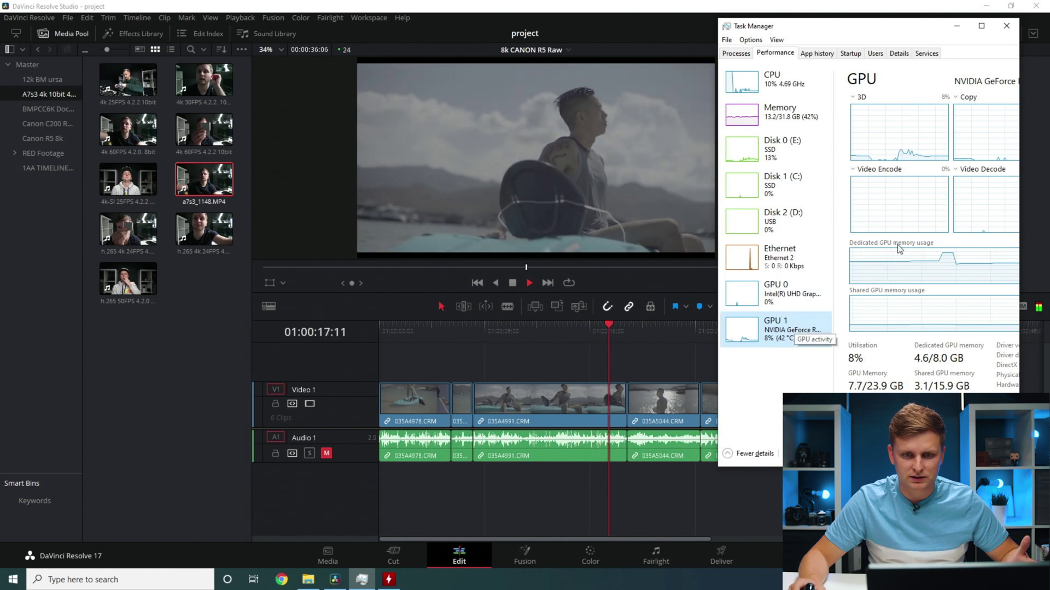
{"action": "left_click", "coordinate": [777, 82]}
{"action": "left_click", "coordinate": [710, 336]}
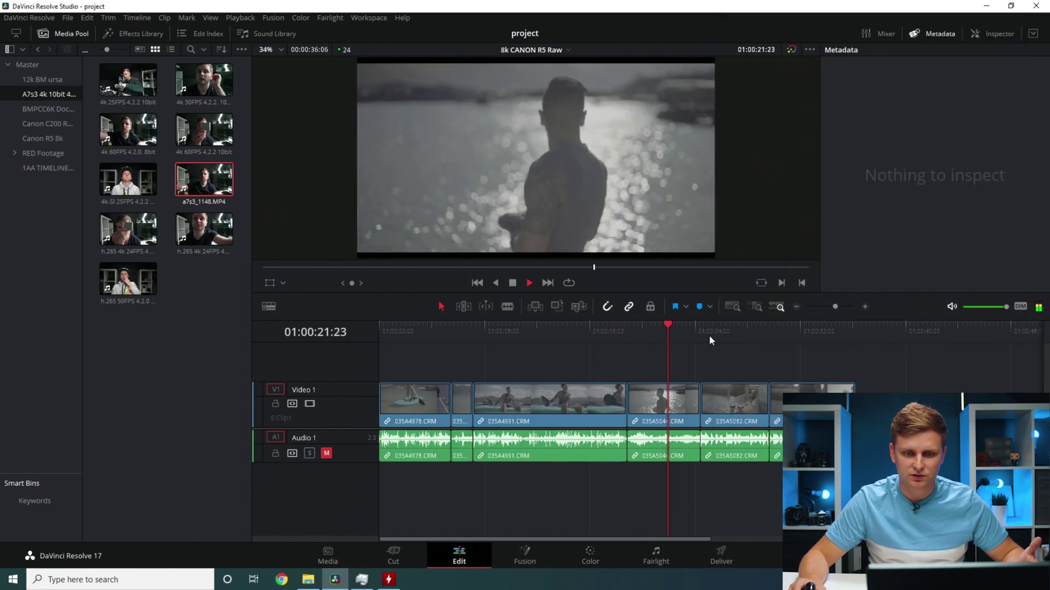
Play and scrub the Canon CRM clips through to 01:00:34:02, then bring up the timeline list.
{"action": "left_click_drag", "start_coordinate": [700, 321], "coordinate": [507, 325]}
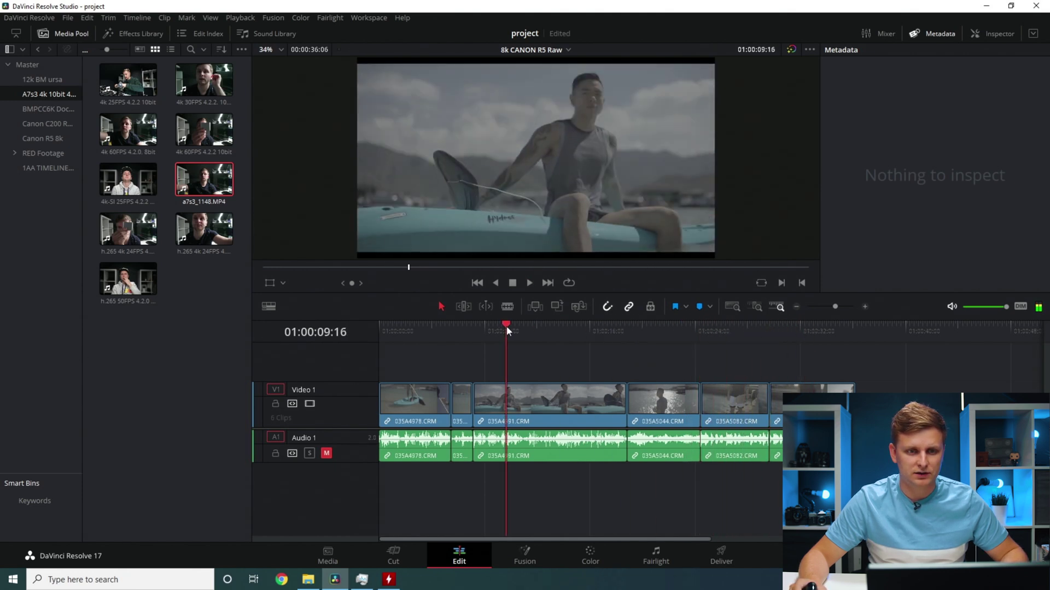
{"action": "key", "text": "space"}
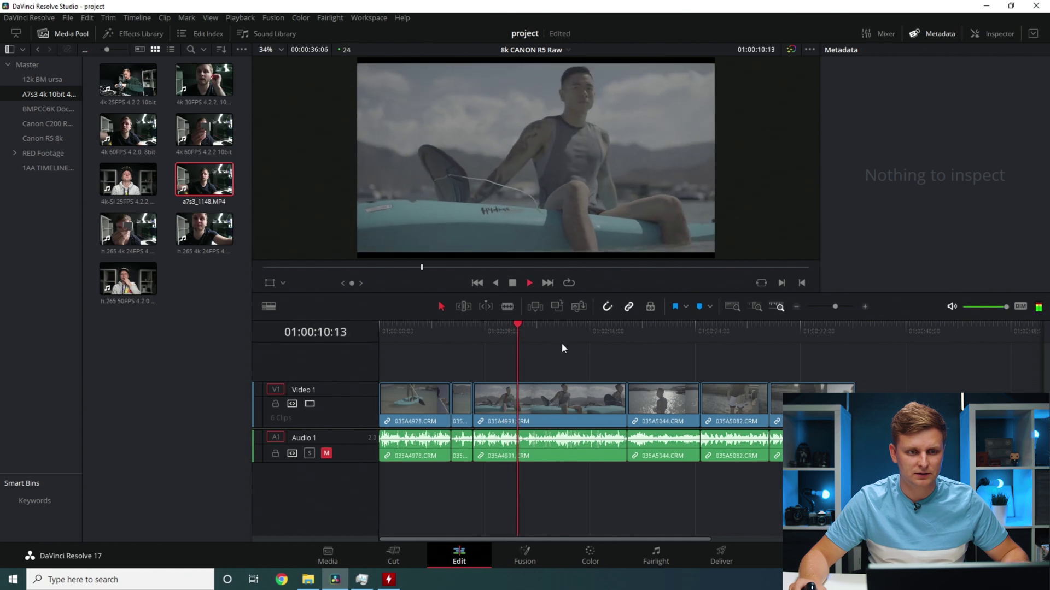
{"action": "left_click_drag", "start_coordinate": [601, 327], "coordinate": [612, 326]}
{"action": "key", "text": "space"}
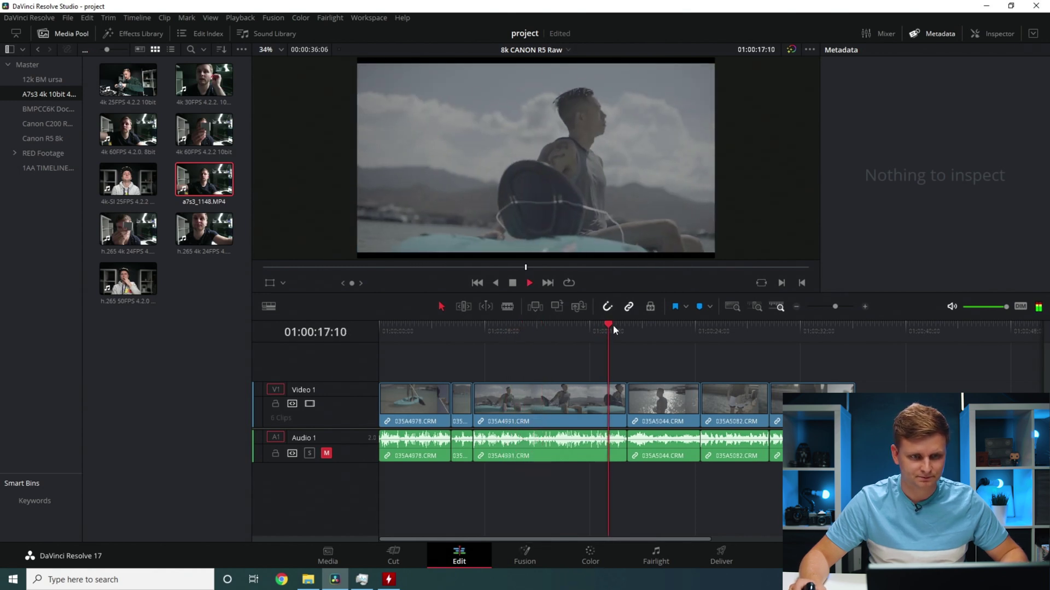
{"action": "left_click", "coordinate": [659, 327]}
{"action": "left_click_drag", "start_coordinate": [724, 332], "coordinate": [818, 326]}
{"action": "key", "text": "space"}
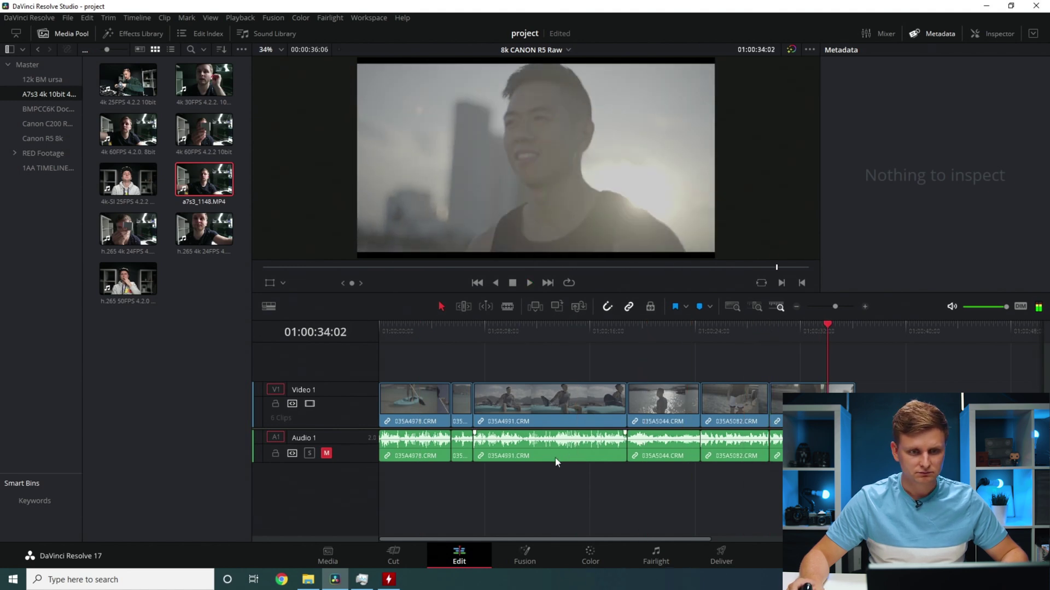
{"action": "left_click", "coordinate": [546, 50]}
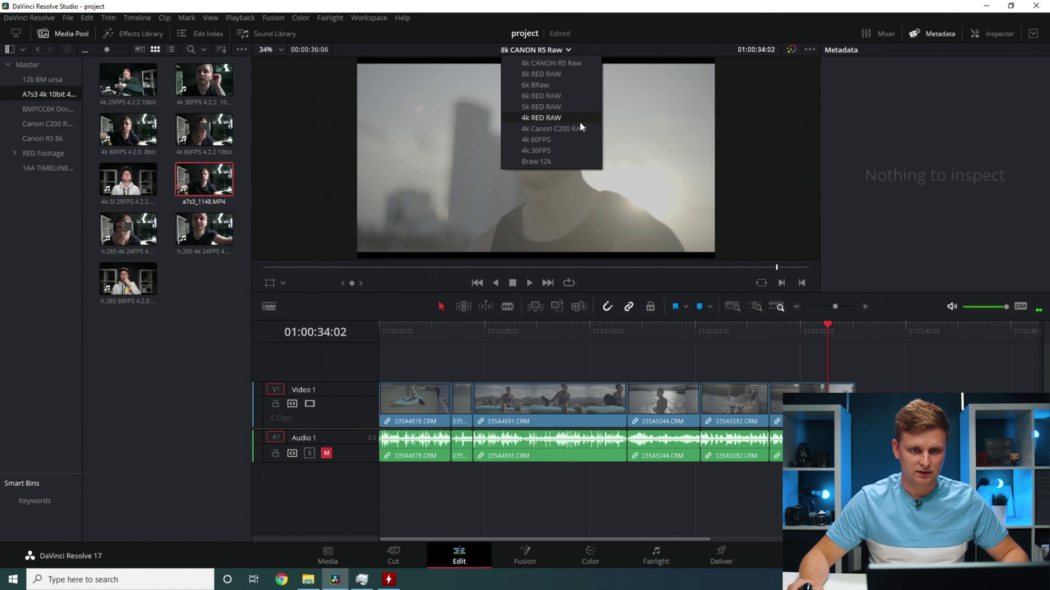
Switch to the Braw 12k timeline and scrub through its two 12288×6480 BRAW clips.
{"action": "left_click", "coordinate": [541, 161]}
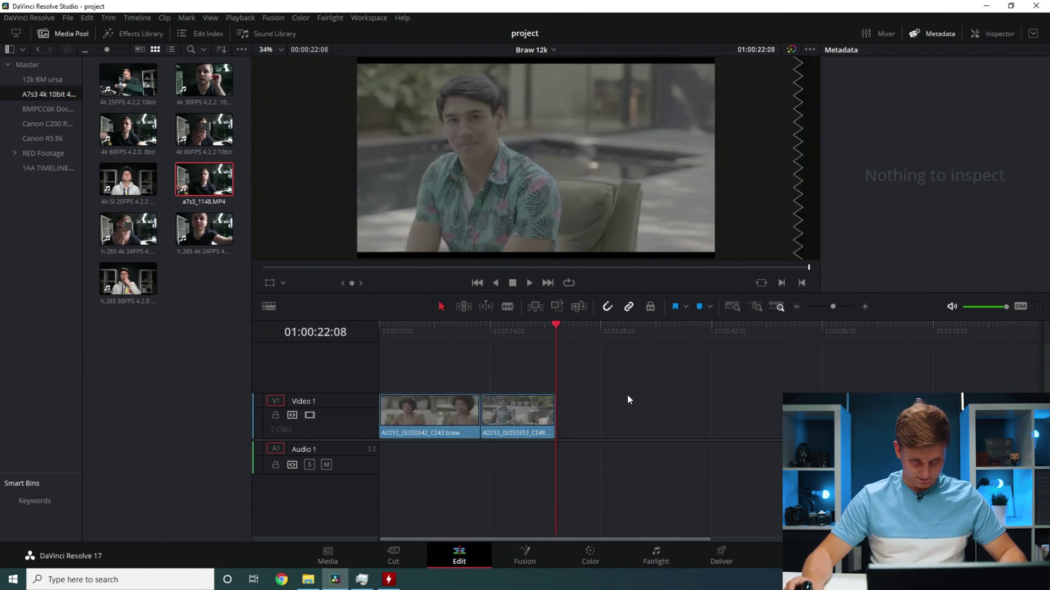
{"action": "left_click_drag", "start_coordinate": [502, 328], "coordinate": [535, 327]}
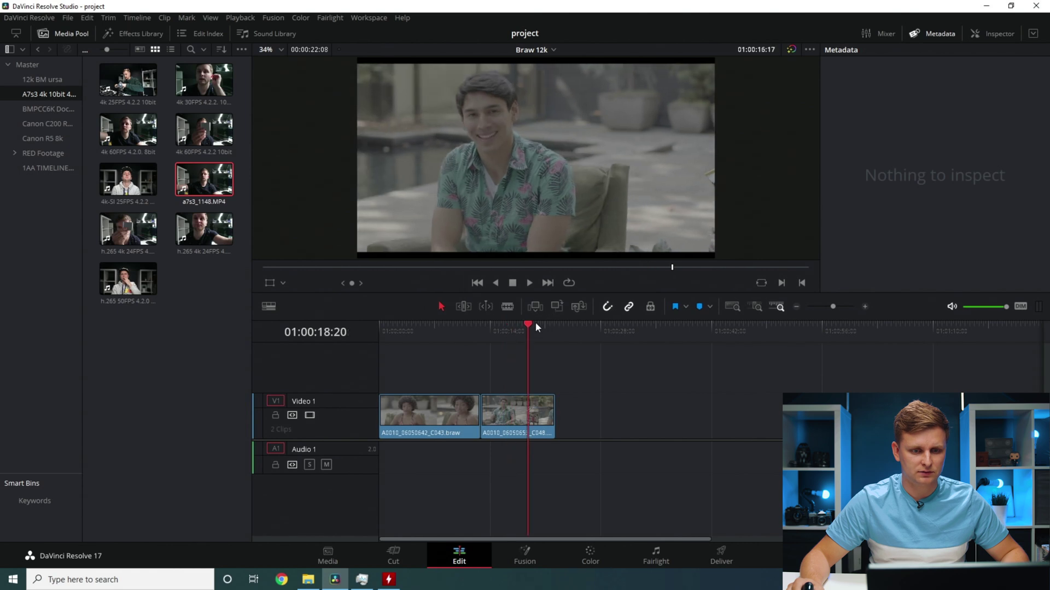
{"action": "left_click", "coordinate": [513, 325]}
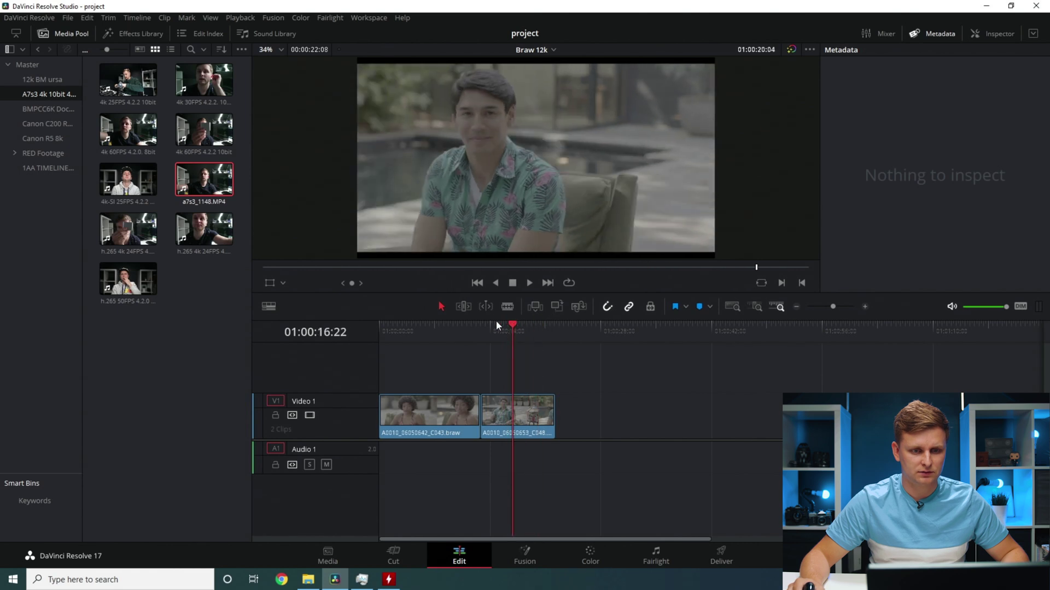
{"action": "left_click", "coordinate": [456, 324]}
{"action": "left_click_drag", "start_coordinate": [443, 326], "coordinate": [496, 326]}
{"action": "left_click", "coordinate": [497, 413]}
{"action": "left_click", "coordinate": [468, 331]}
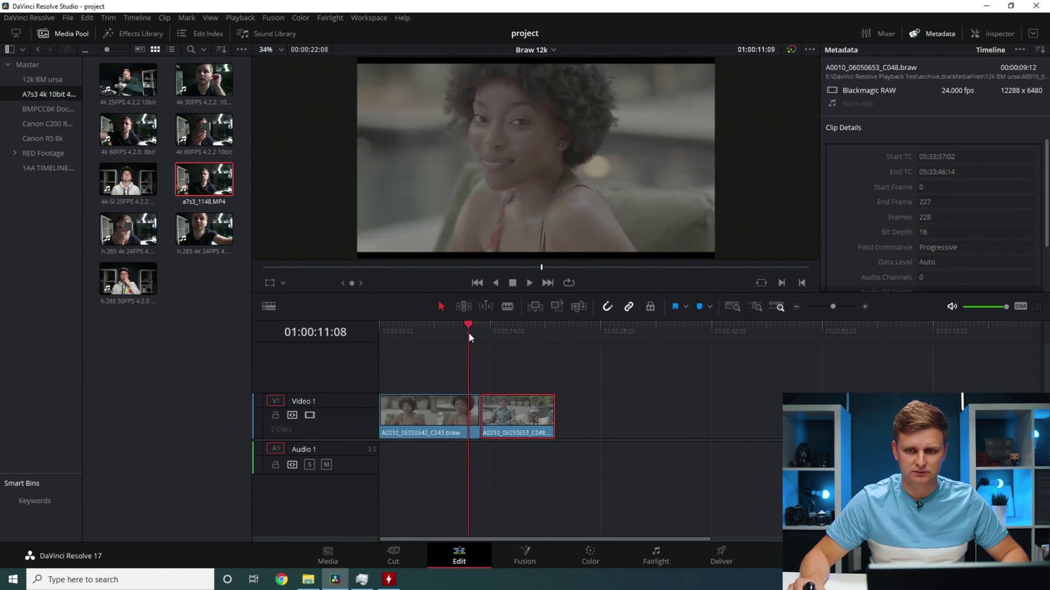
{"action": "left_click", "coordinate": [437, 324]}
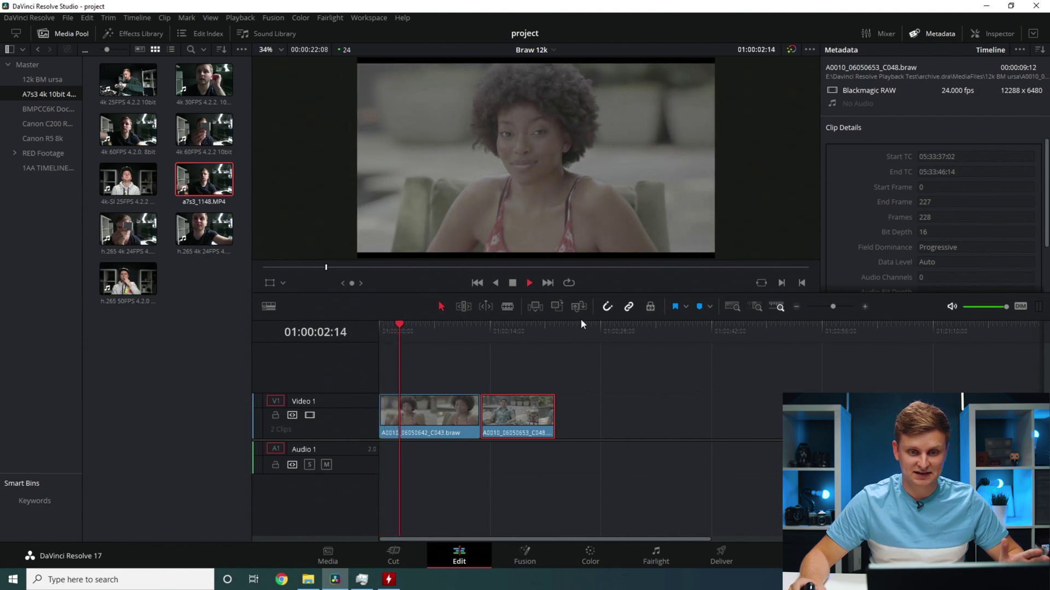
Enlarge the viewer, play the BRAW clips, and check CPU load in Task Manager.
{"action": "left_click_drag", "start_coordinate": [812, 291], "coordinate": [806, 379]}
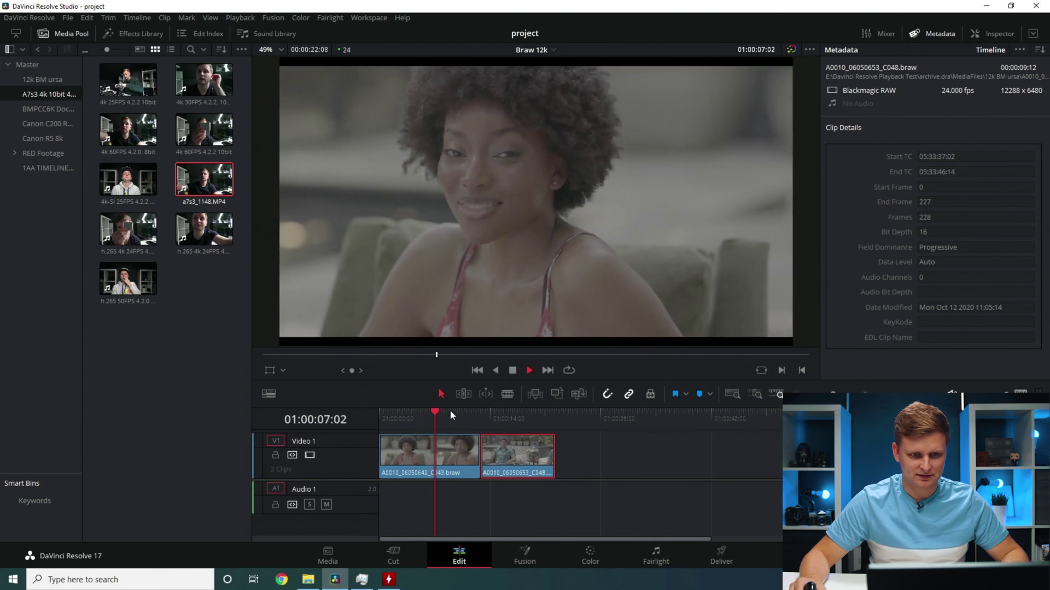
{"action": "left_click", "coordinate": [454, 414]}
{"action": "key", "text": "space"}
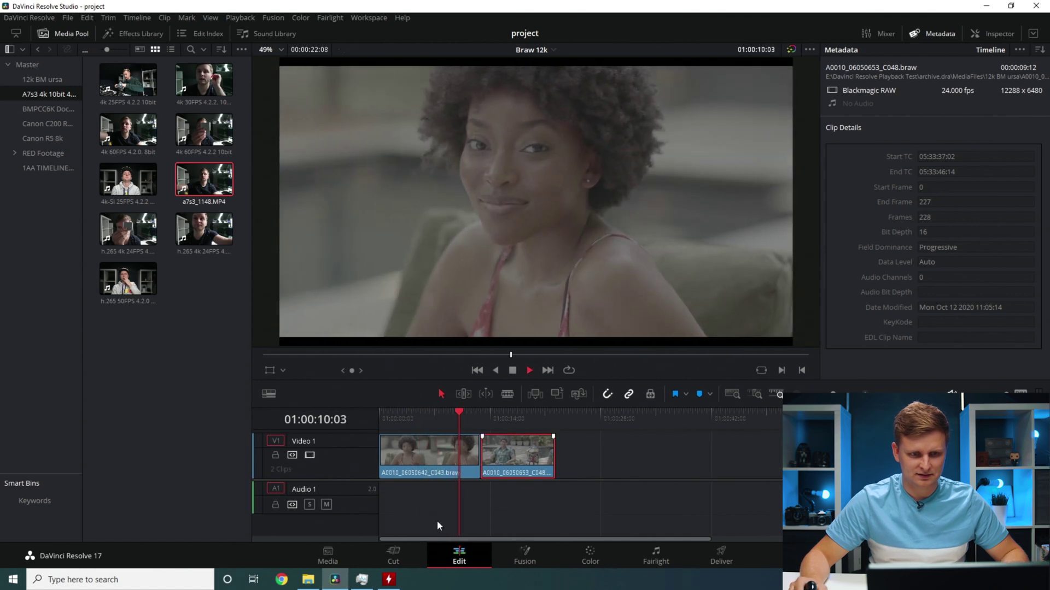
{"action": "left_click", "coordinate": [361, 580]}
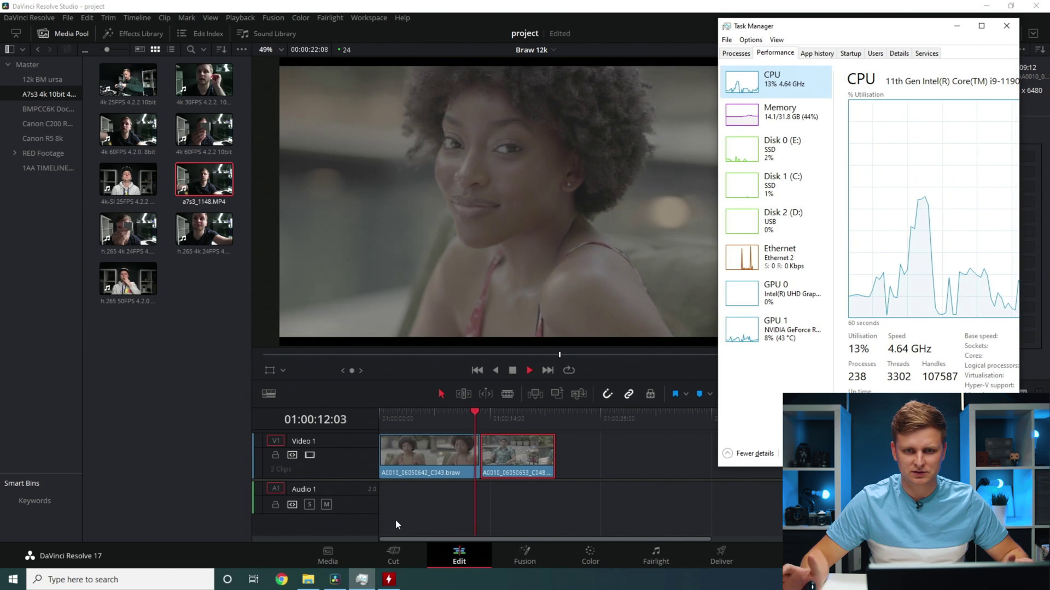
{"action": "left_click", "coordinate": [615, 469]}
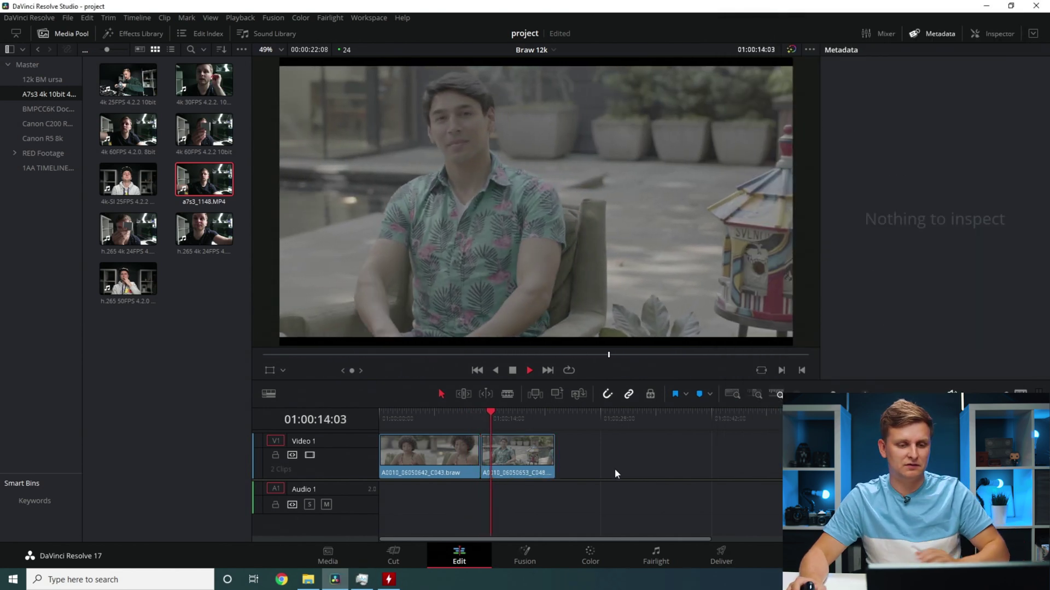